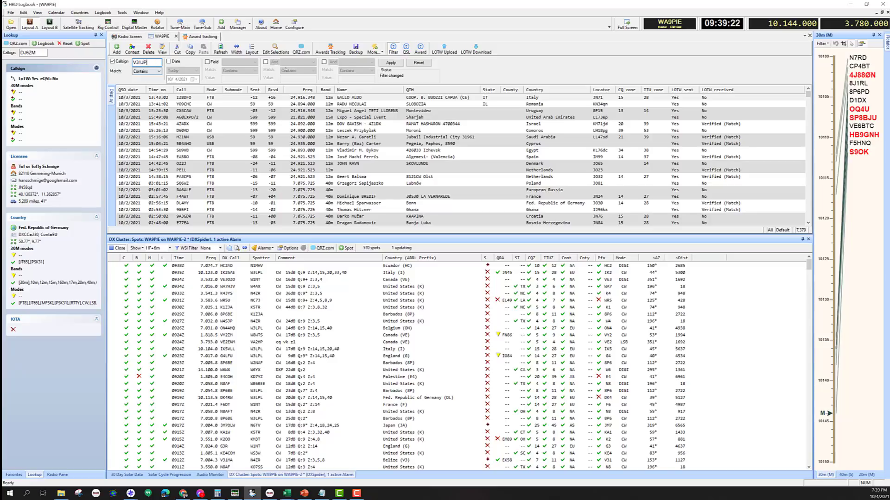
click(390, 62)
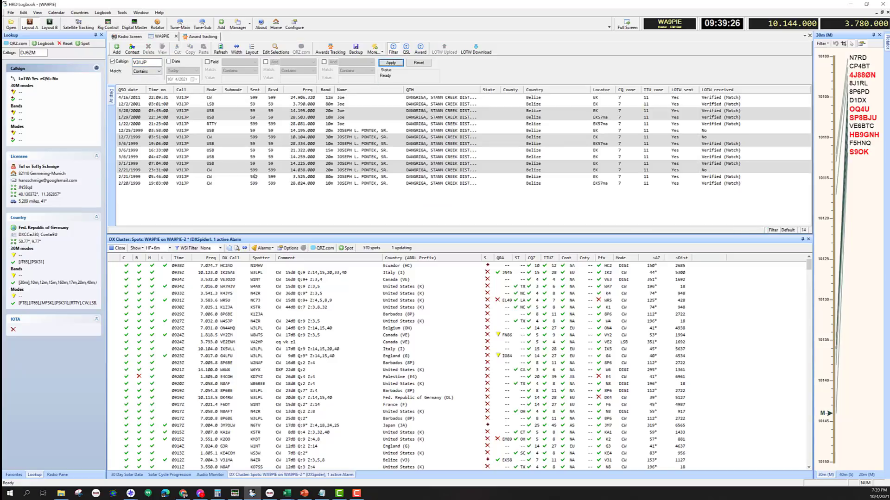
click(187, 144)
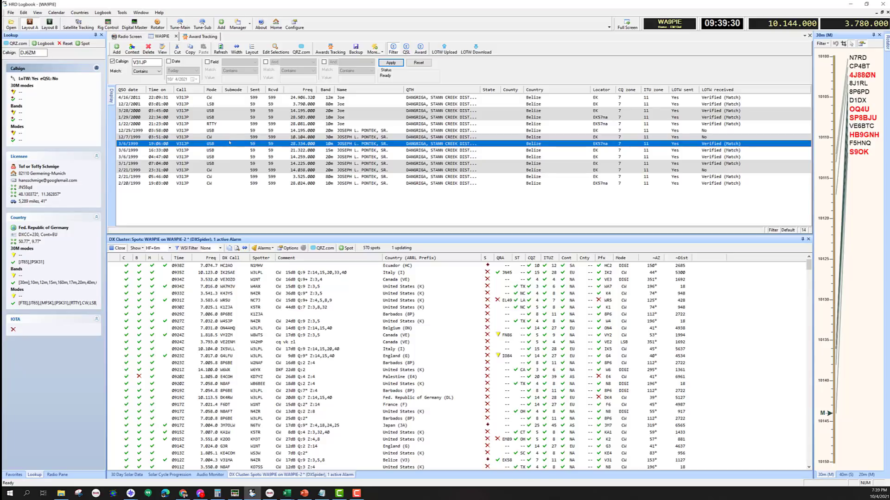
click(229, 119)
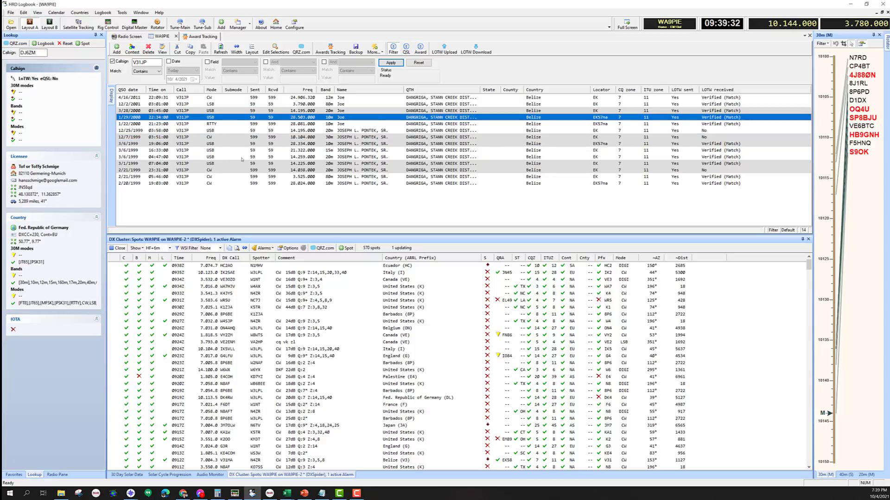
key(ctrl+a)
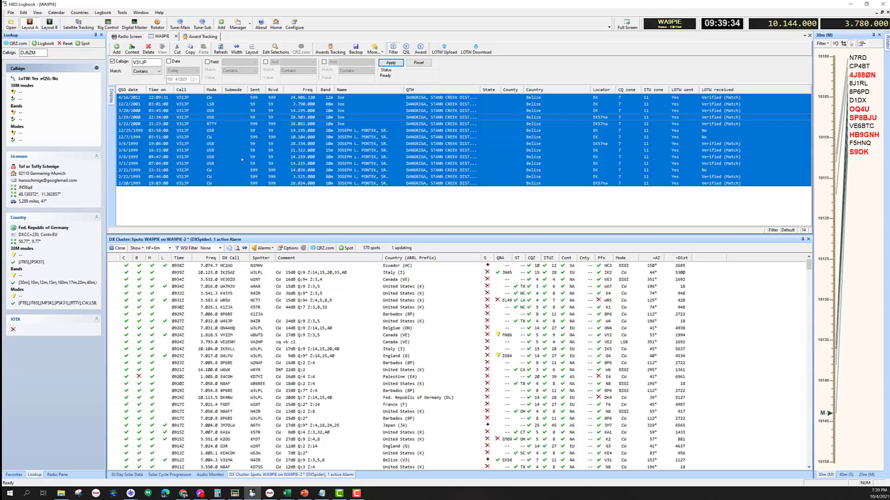
right_click(238, 147)
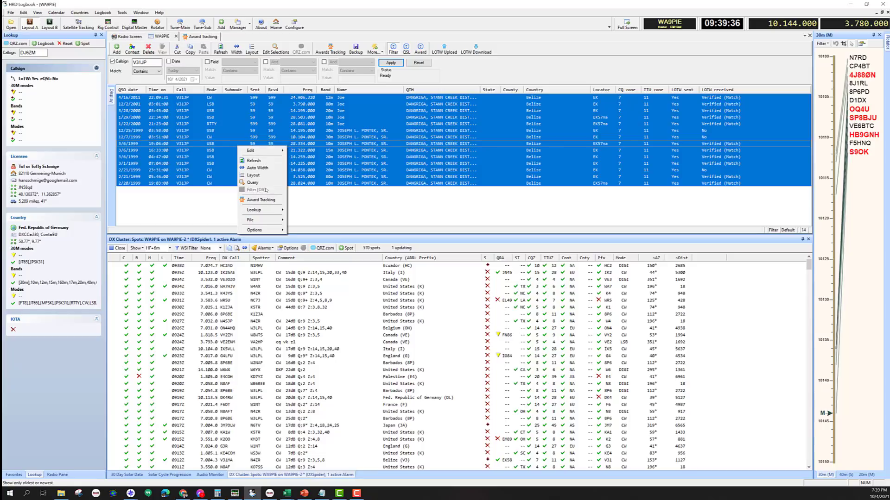
mouse_move(272, 218)
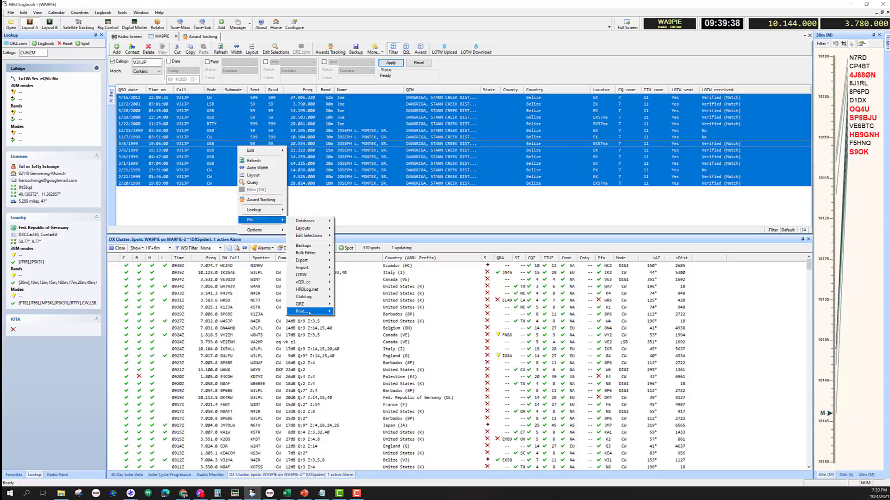
mouse_move(309, 312)
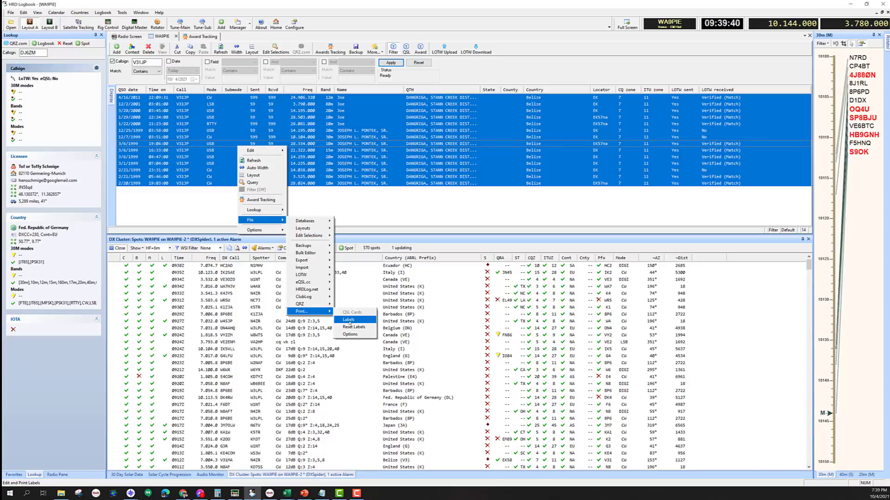
click(349, 322)
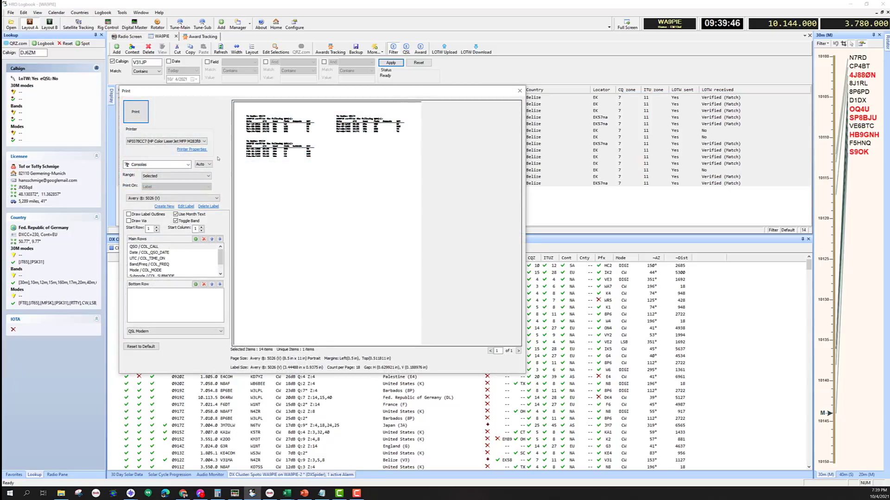
- Set the label format to Avery 5161/5261/5961/8161 (V) and reposition the Print window to uncover the logbook
click(216, 199)
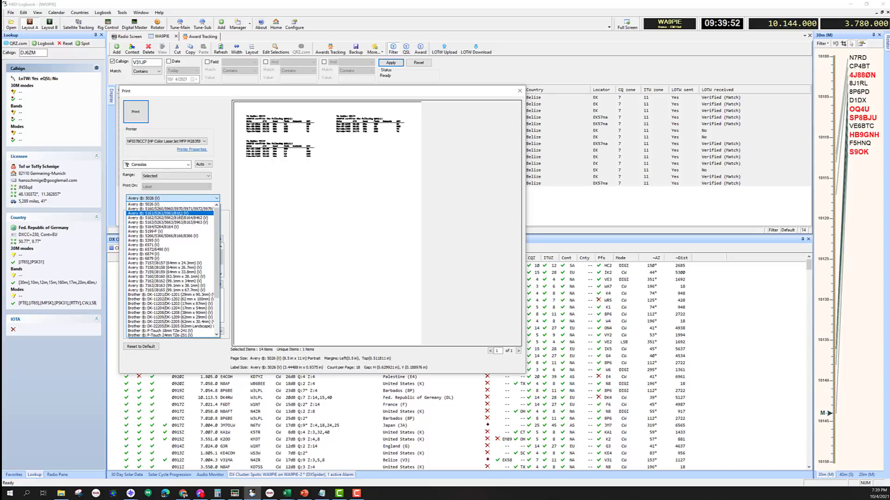
click(167, 213)
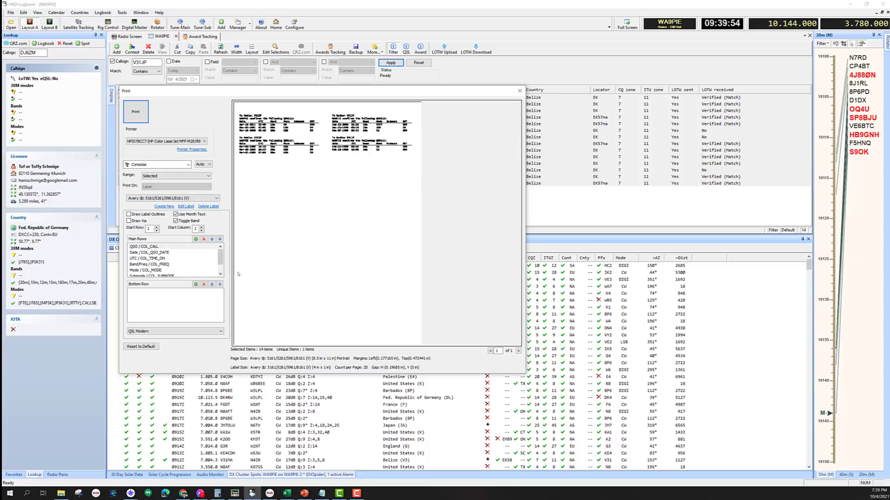
drag(309, 92, 435, 132)
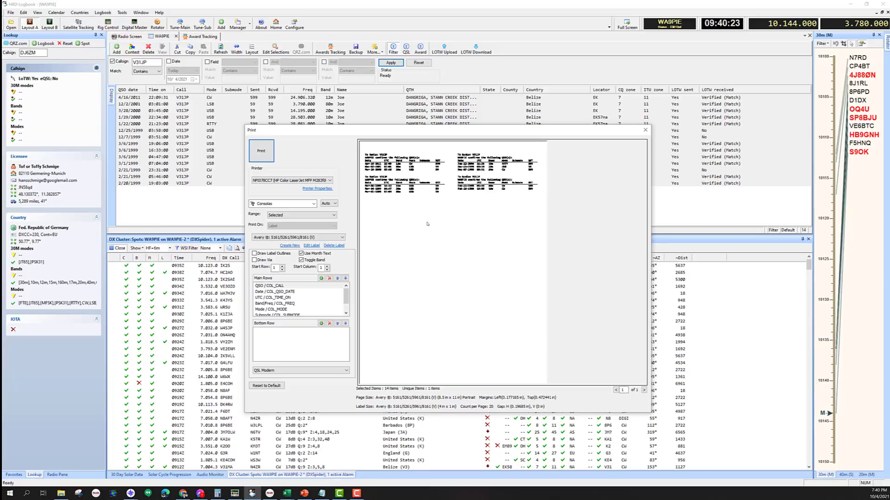
- Preview the labels without month text, restore the month text option, and enable Draw Via
click(301, 254)
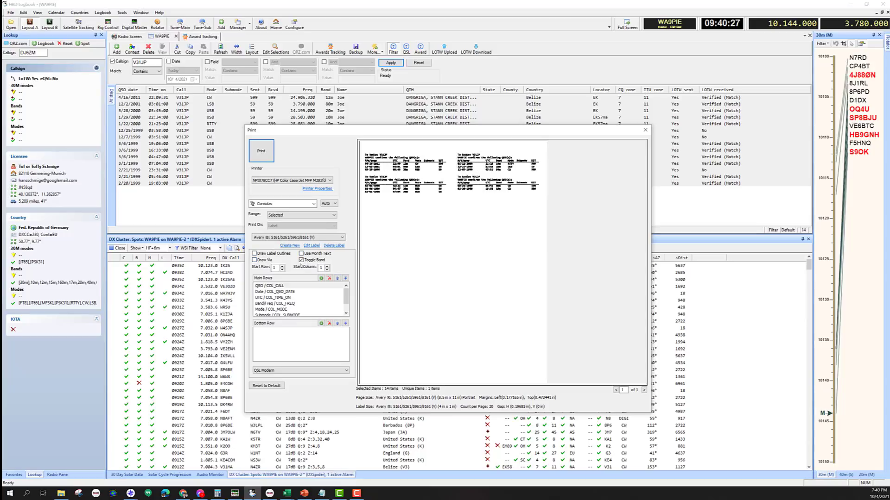
click(301, 253)
click(301, 260)
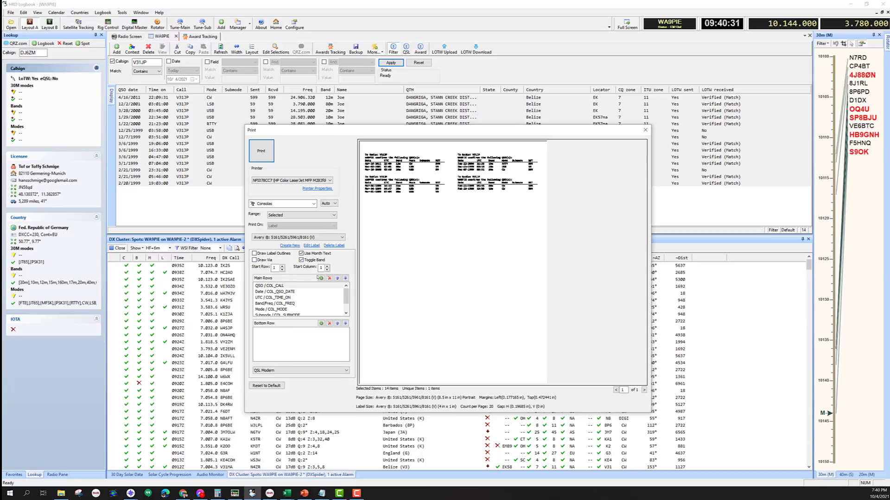
click(254, 260)
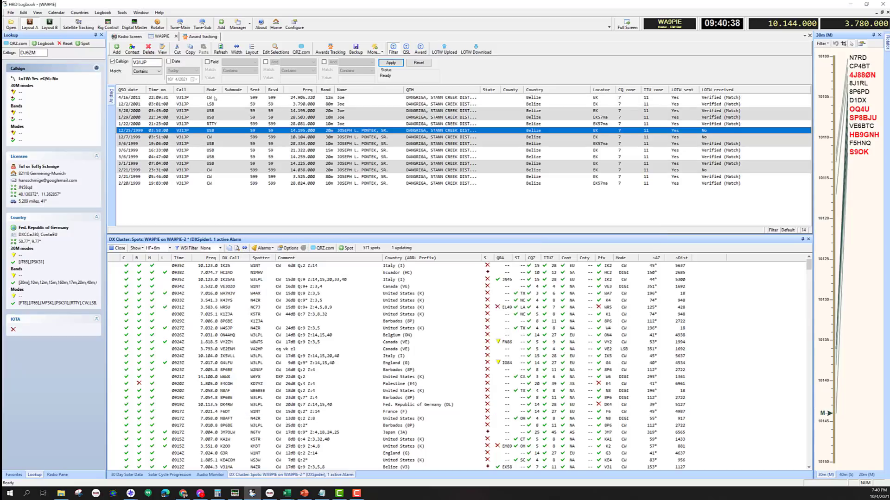
click(214, 98)
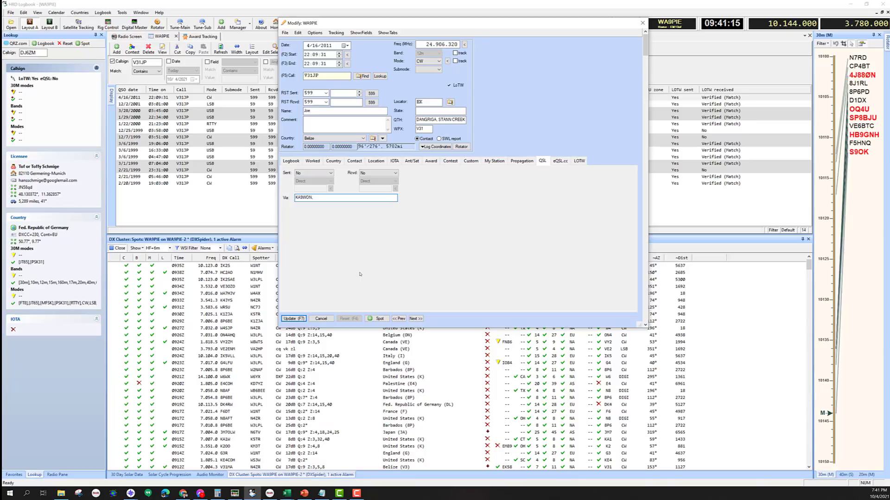
text(LOTW, eQSL, Clublog)
key(BackSpace)
key(BackSpace)
key(BackSpace)
key(BackSpace)
key(BackSpace)
key(BackSpace)
text(QRS, Bureau)
click(293, 320)
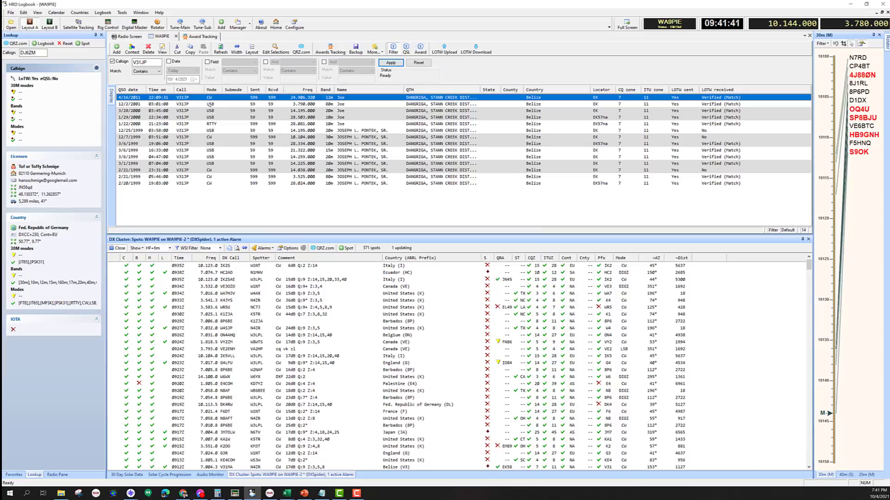
- Open label printing for only the 4/16/2011 QSO to preview its Via entry
right_click(215, 99)
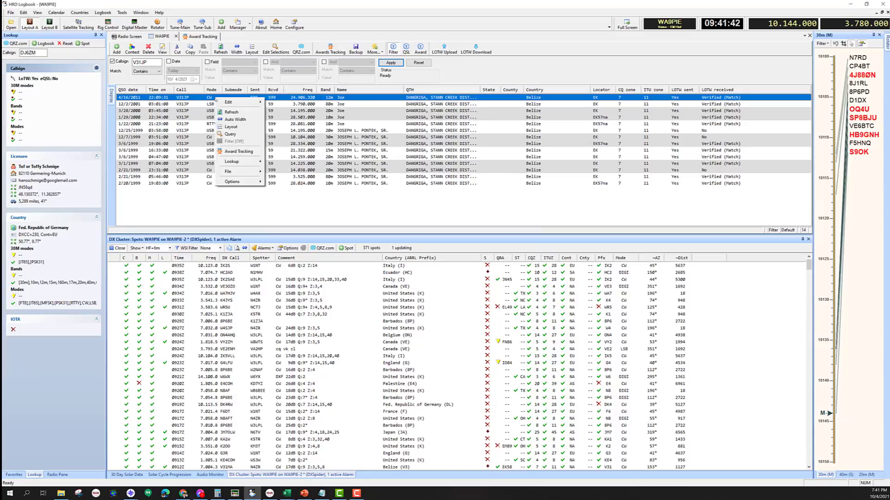
mouse_move(241, 171)
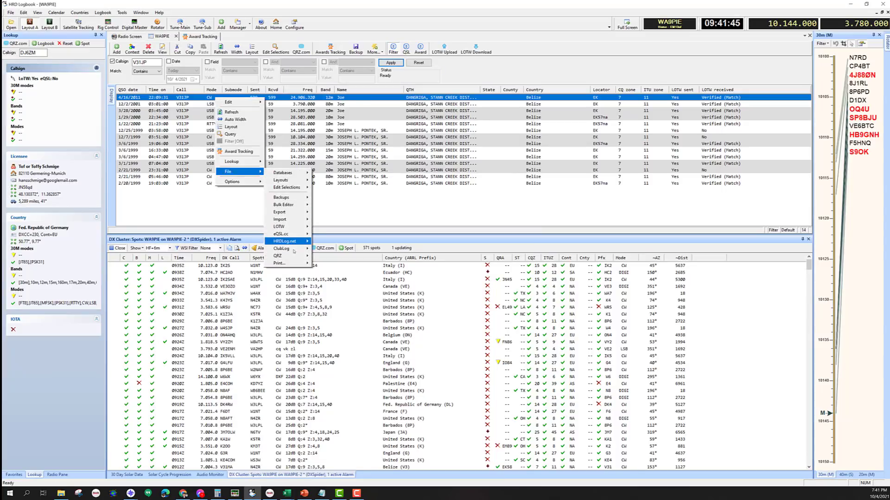
mouse_move(281, 264)
click(330, 273)
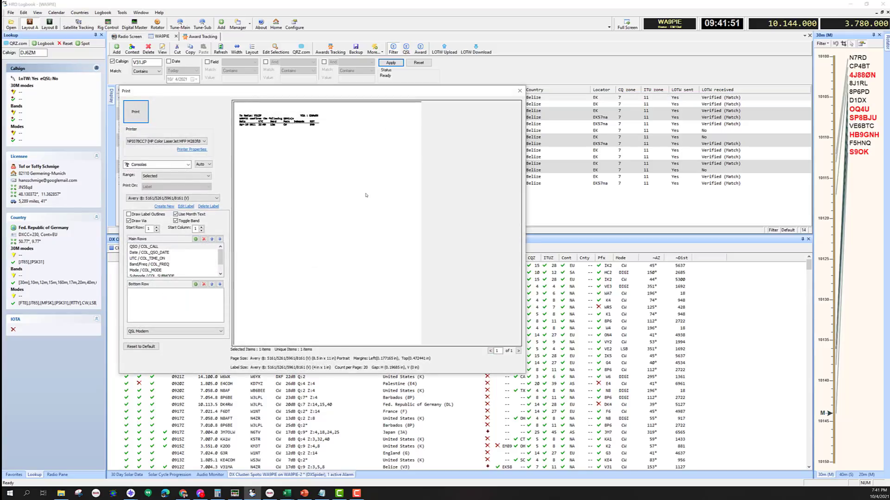
- Choose the Brother QL-700 printer with the DK-11201/DK-1201 (29mm x 90.3mm) label, and close the print and QSO record windows
click(161, 141)
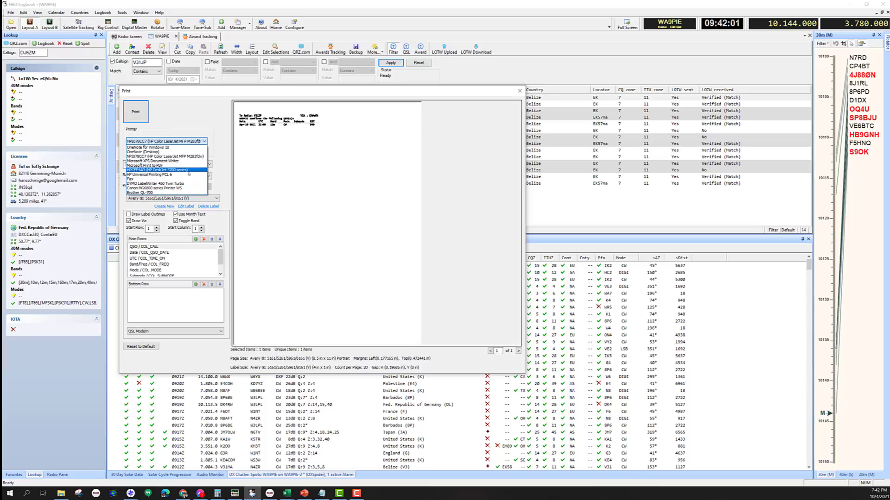
click(189, 192)
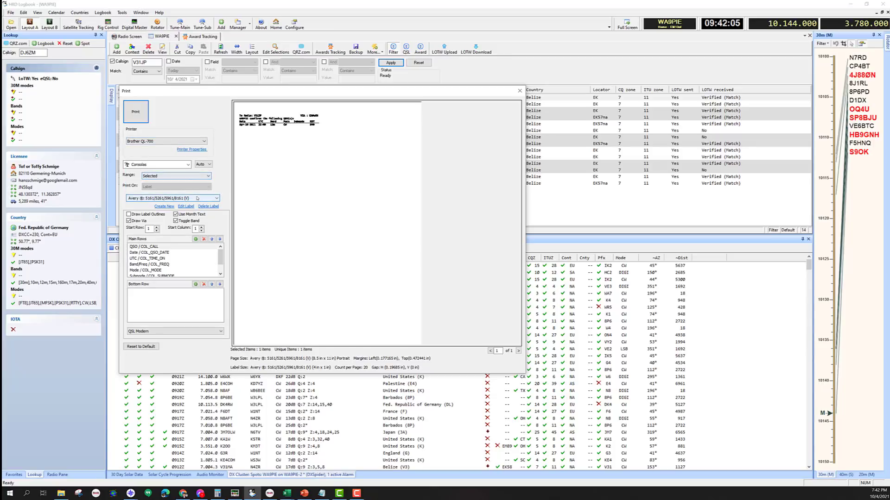
click(195, 198)
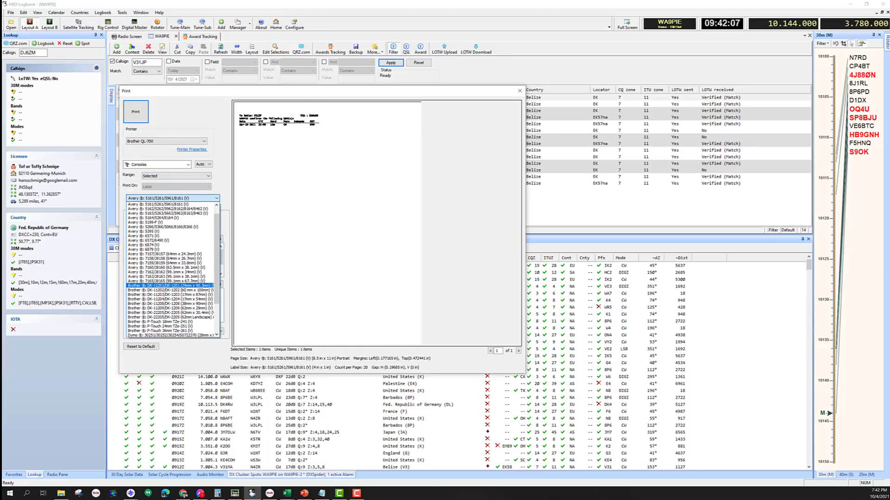
click(183, 286)
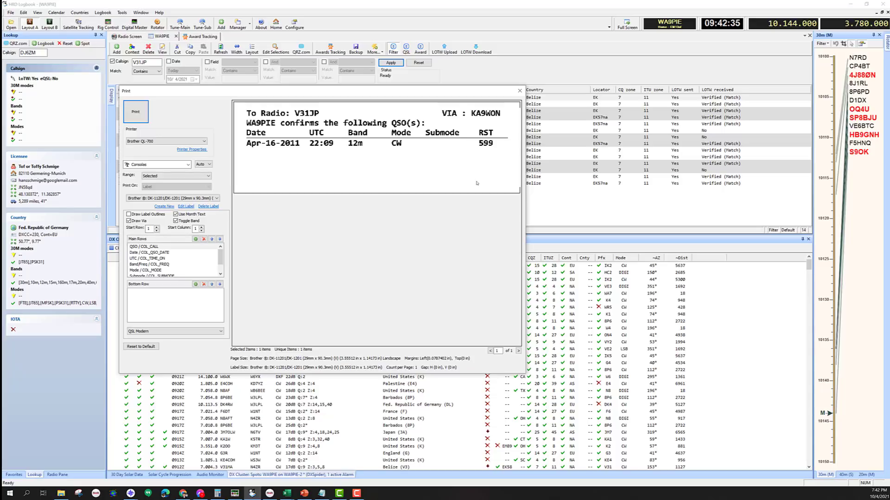
click(520, 91)
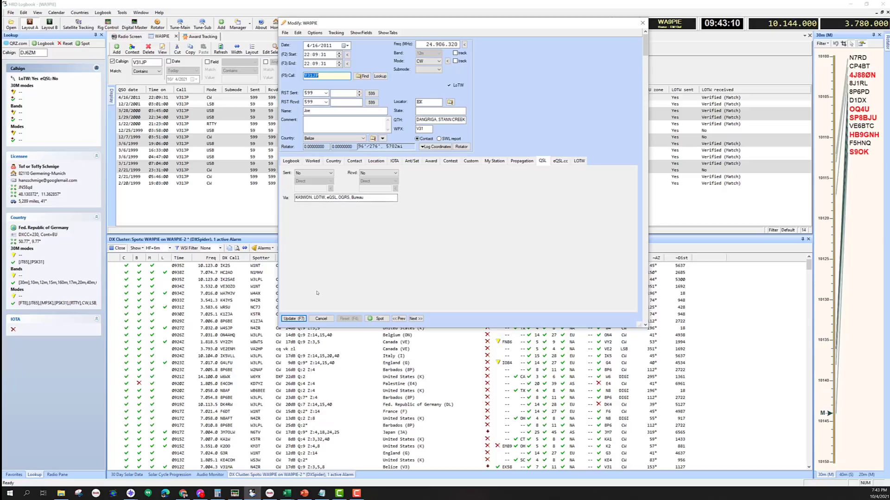
click(320, 318)
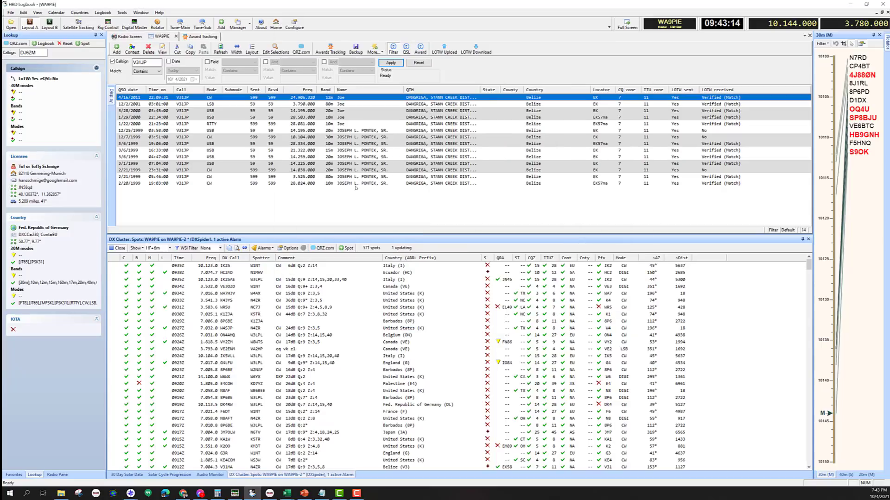
- Select the QSOs from 4/16/2011 down to the 16:33 one on 3/6/1999 and open label printing for them
shift+click(389, 150)
right_click(365, 131)
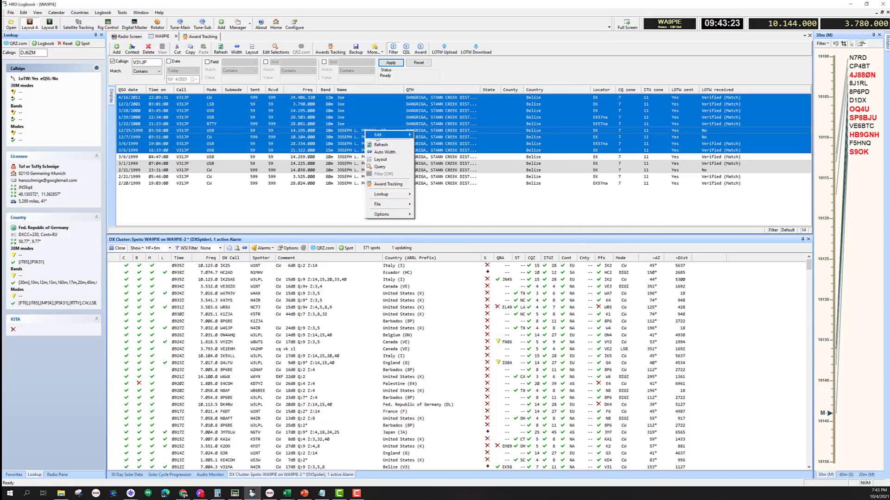
mouse_move(396, 206)
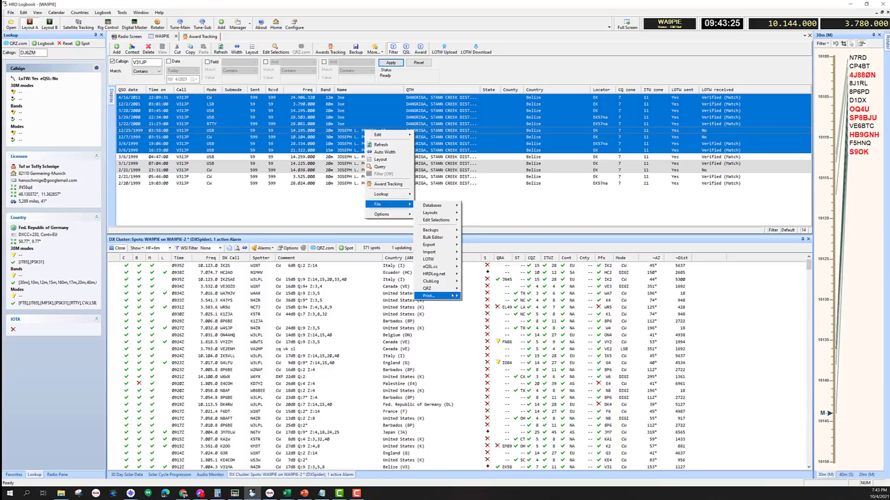
mouse_move(435, 295)
click(476, 304)
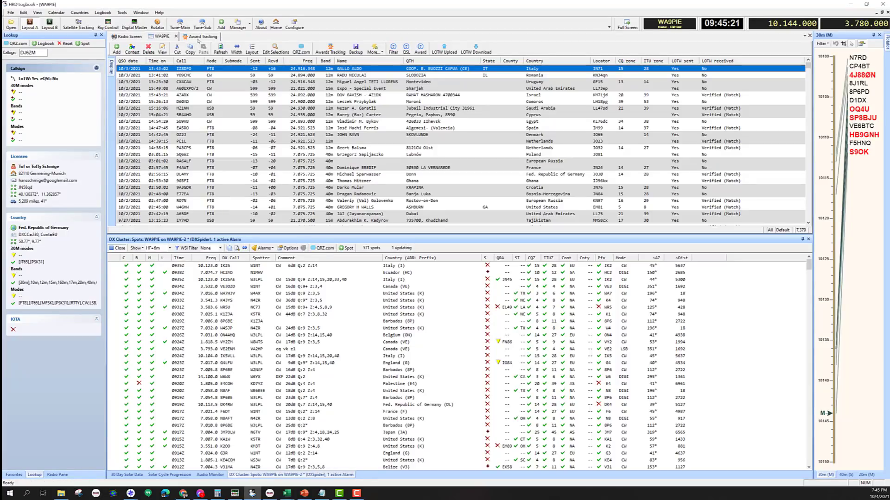
- Open the CQ USCA (HRD) award's mixed worked counties and display the QSOs for FL-MIAMI-DADE
click(197, 38)
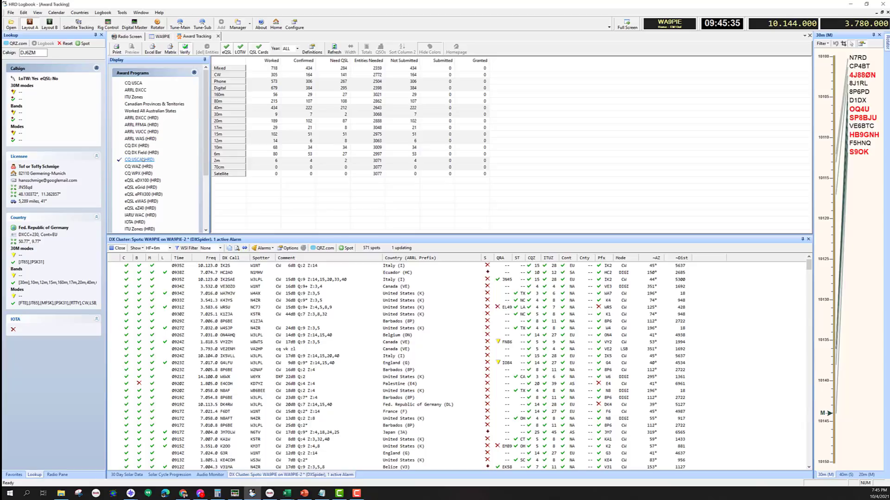
click(274, 69)
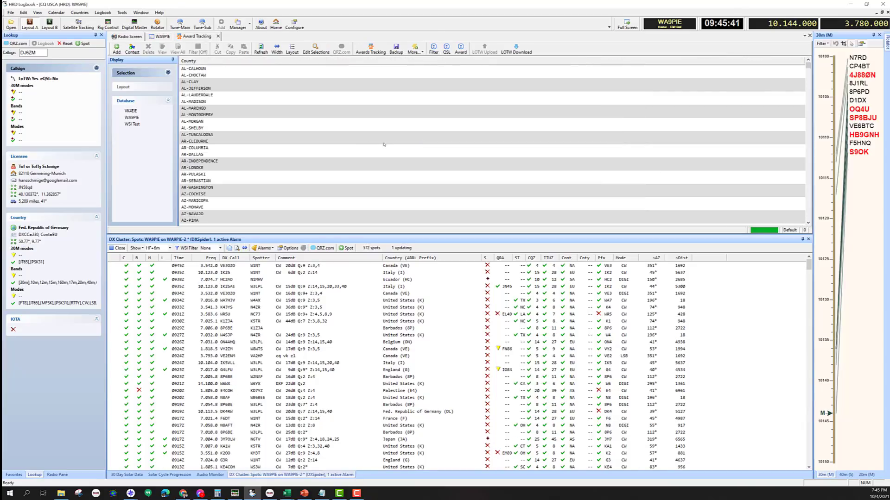
scroll(342, 154, down, 20)
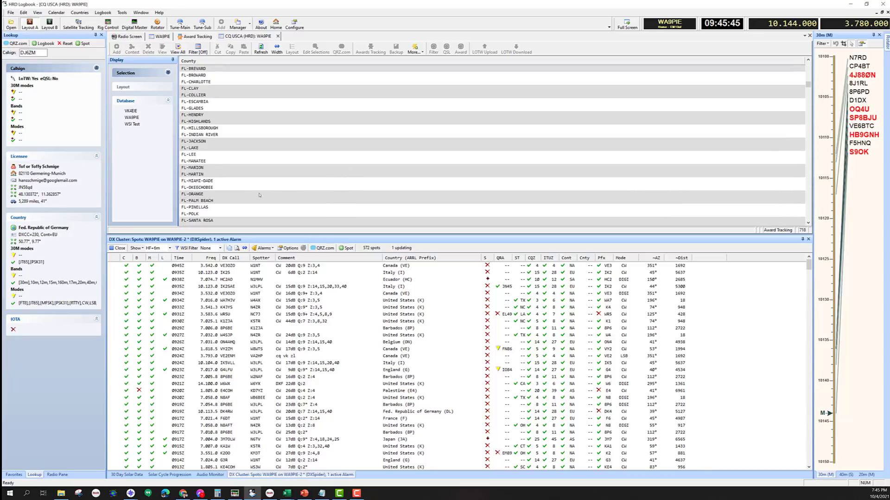
click(229, 182)
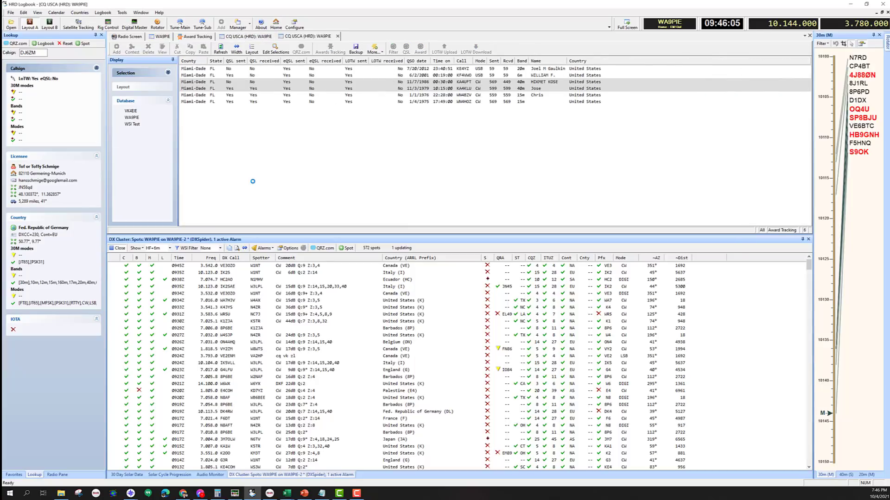
- Select all the Miami-Dade QSOs and bring up their print options, leaving without printing
click(392, 74)
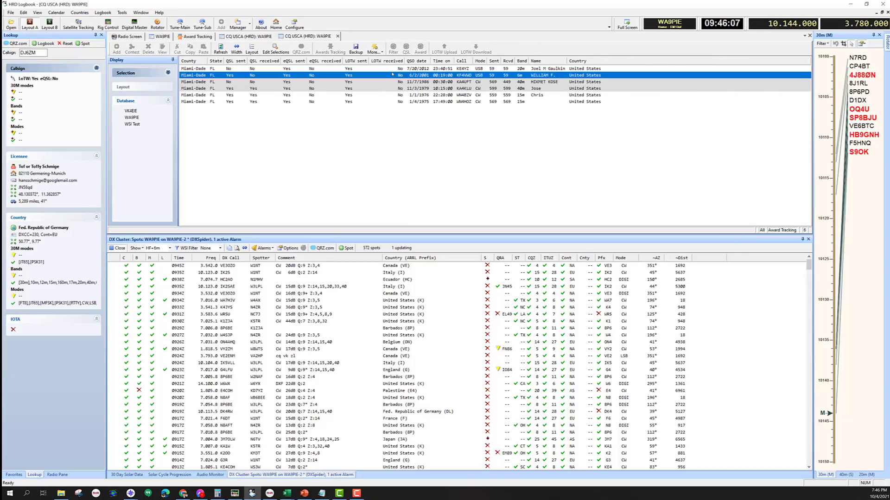
key(ctrl+a)
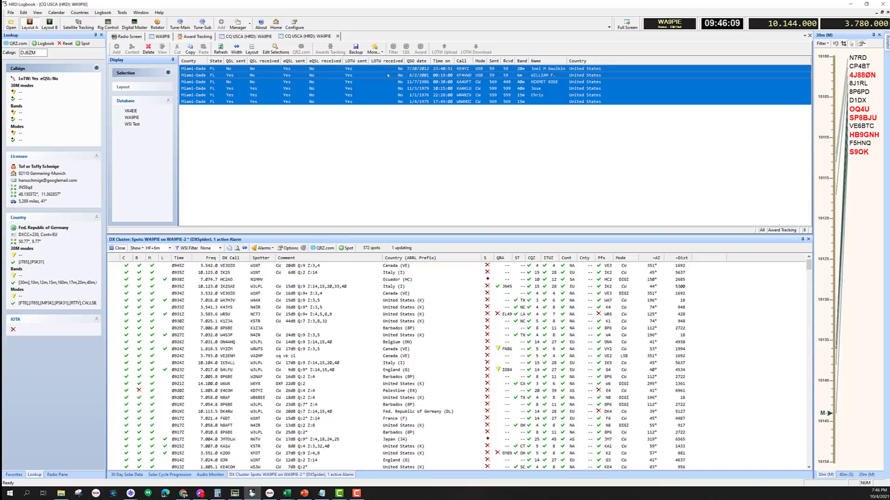
right_click(388, 74)
mouse_move(408, 147)
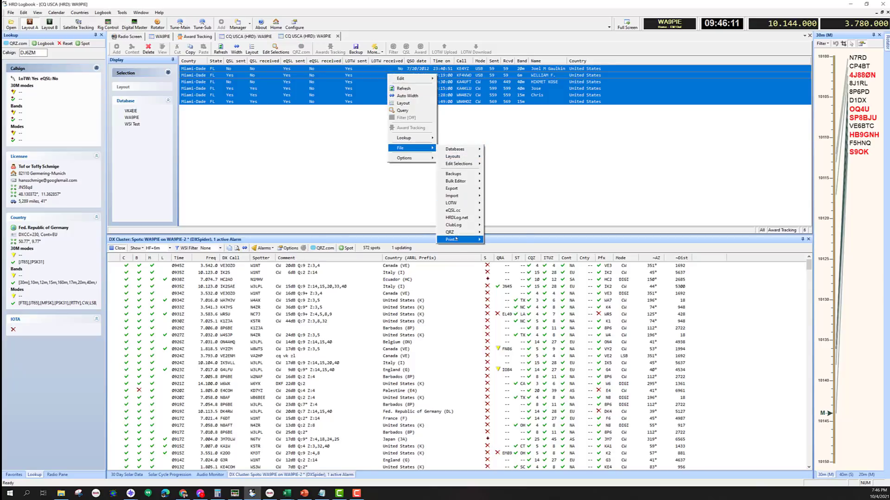
mouse_move(458, 242)
click(390, 208)
click(330, 137)
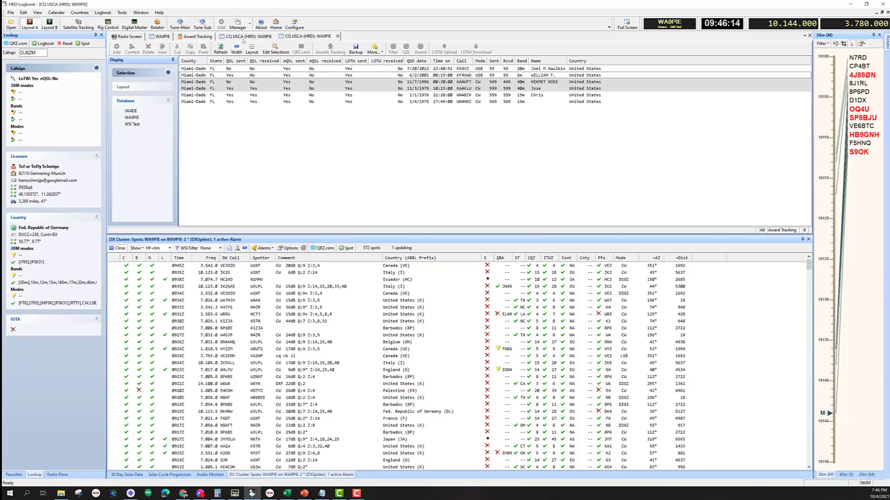
- Return to the WA9PIE logbook and open the Modes Editor to look up the Q65 mode
click(197, 36)
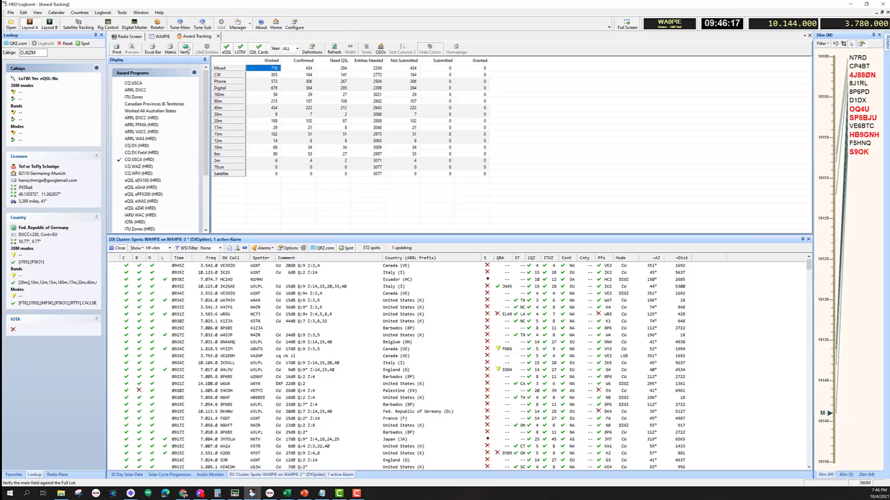
click(161, 37)
click(123, 13)
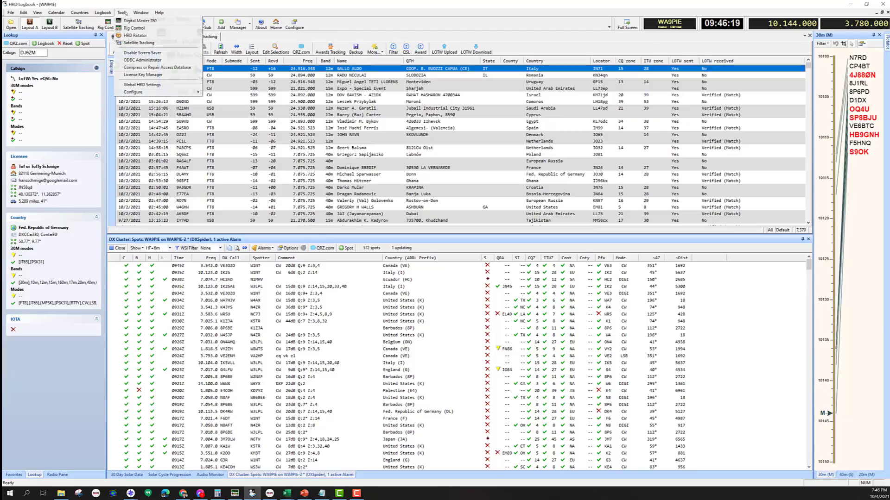
mouse_move(182, 92)
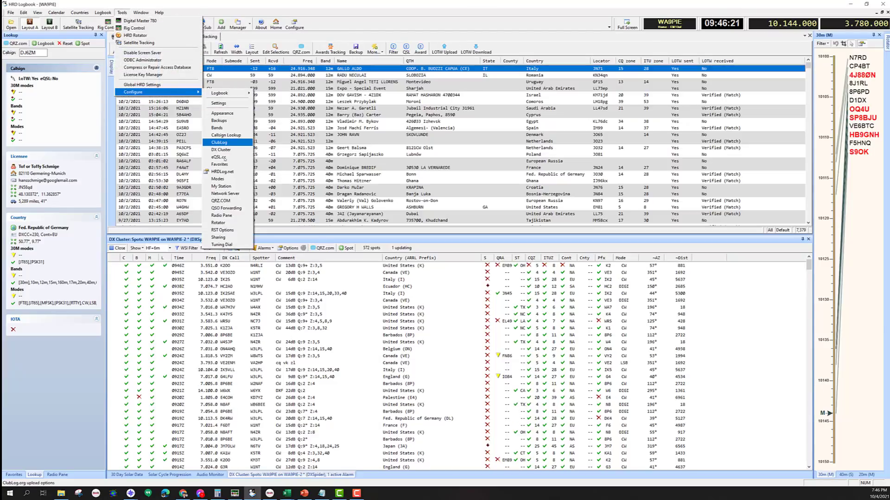
click(226, 180)
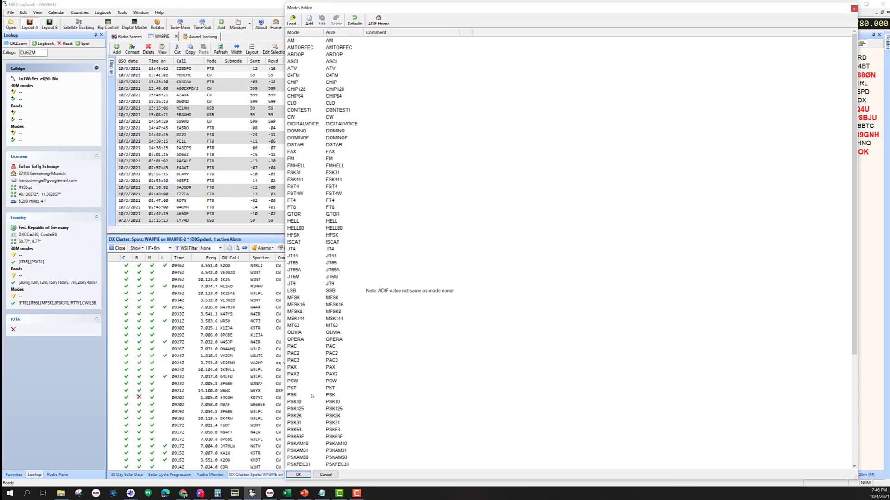
scroll(311, 396, down, 4)
click(297, 402)
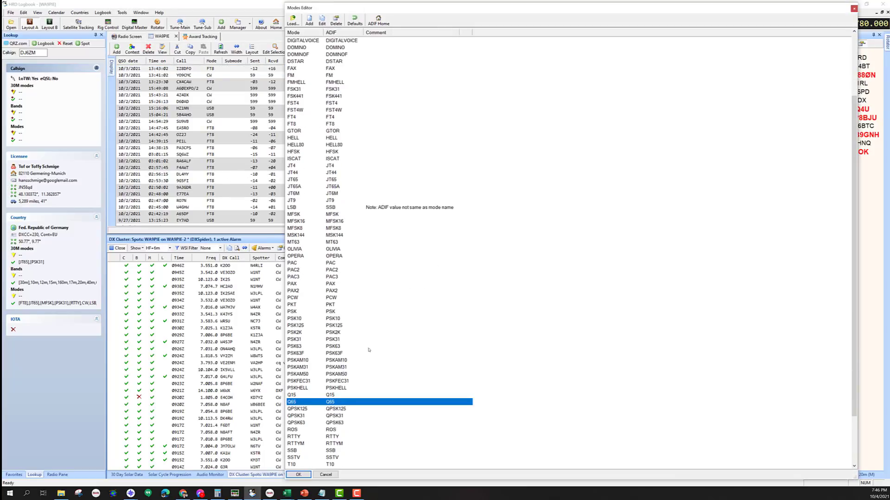
scroll(369, 350, up, 4)
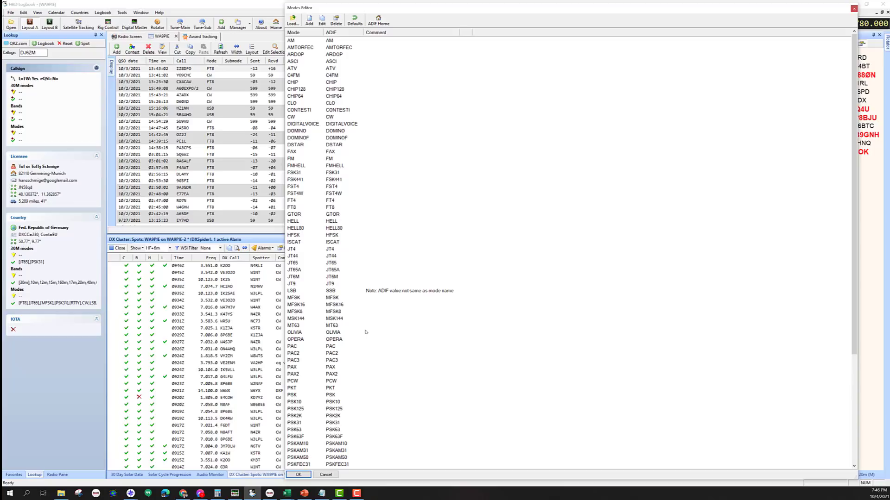
- Delete the FST4W mode from the modes list and save the change
click(304, 195)
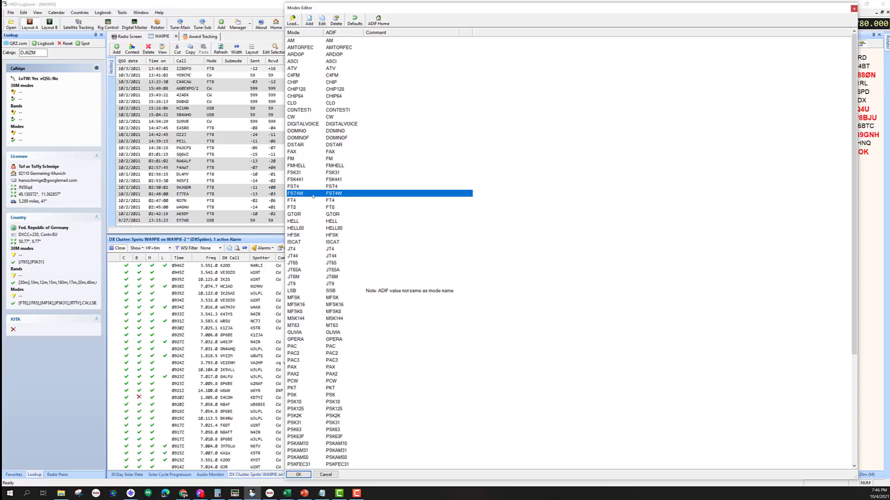
click(336, 22)
click(564, 261)
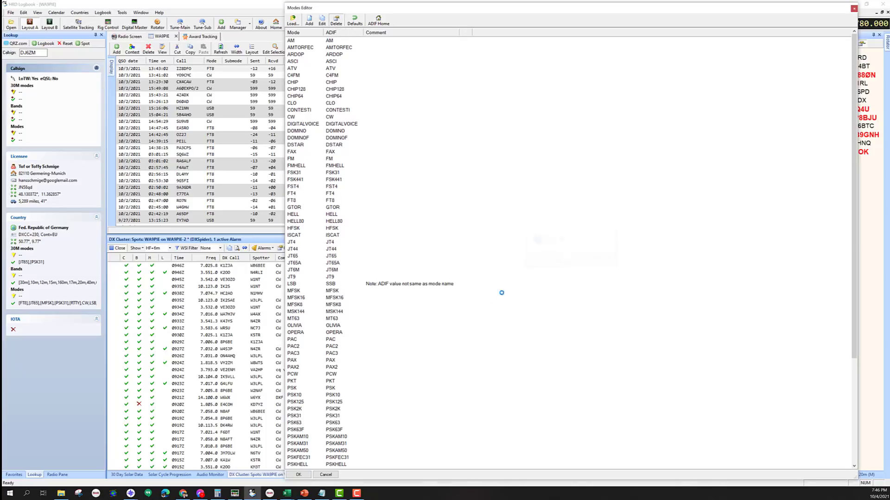
click(299, 475)
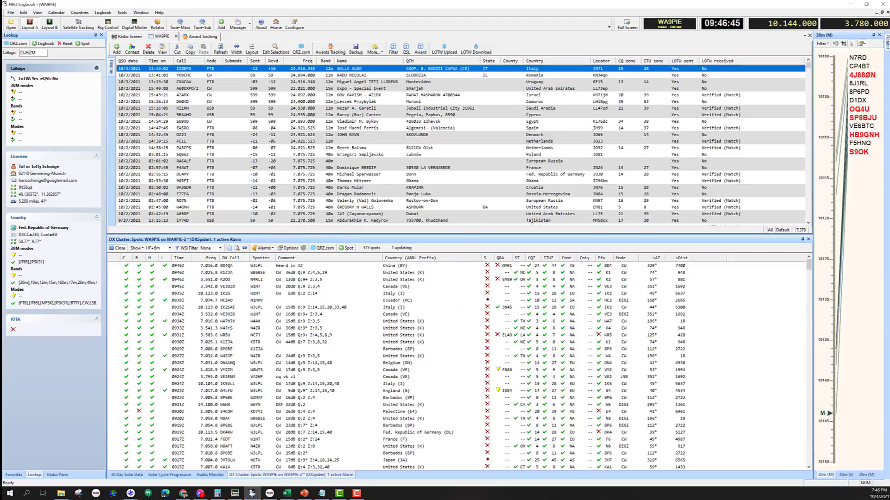
- Reopen the Modes Editor, restore the default modes list and save it
click(121, 13)
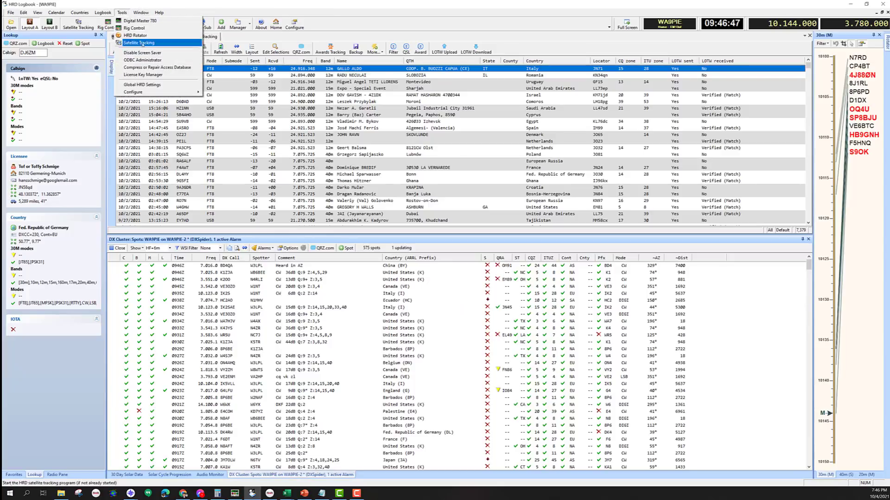
mouse_move(139, 92)
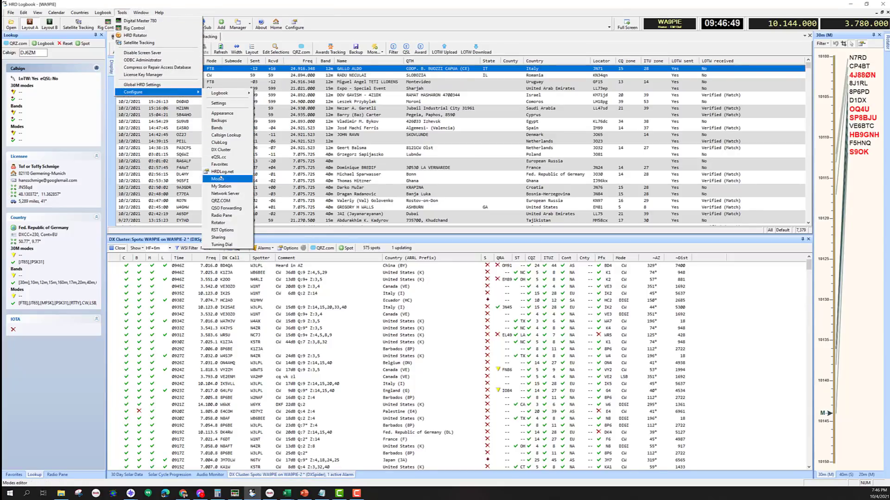
click(221, 179)
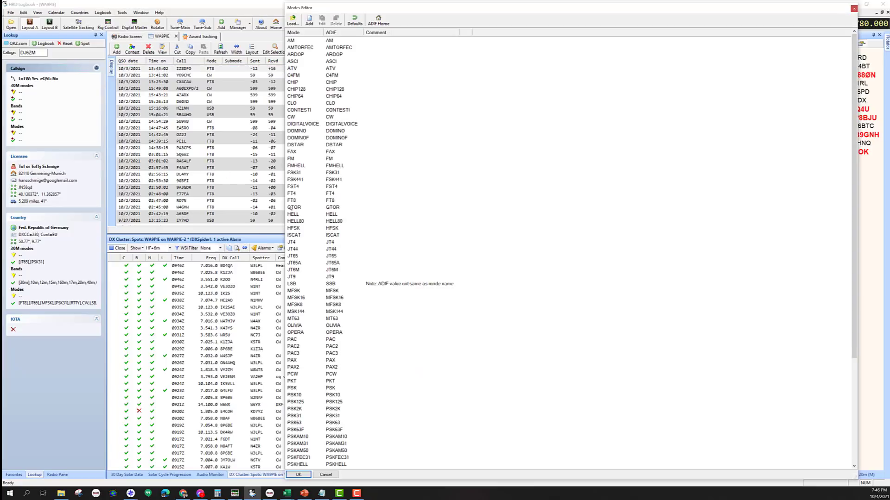
click(306, 194)
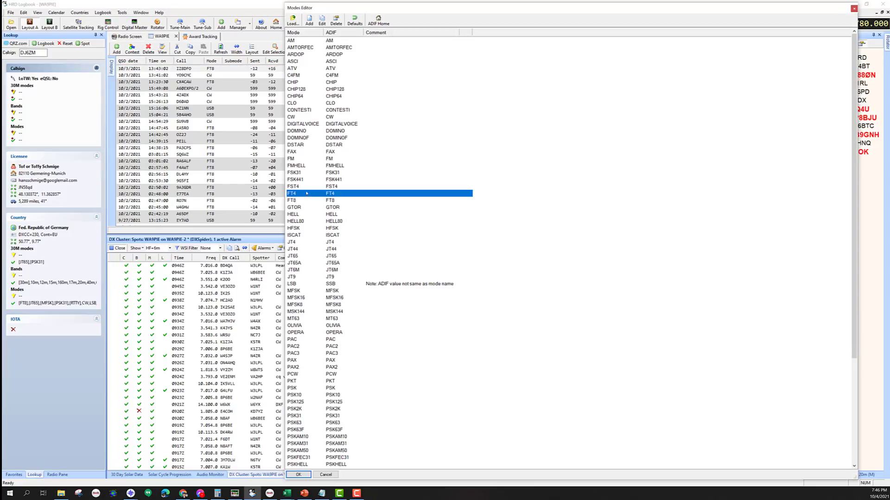
click(308, 187)
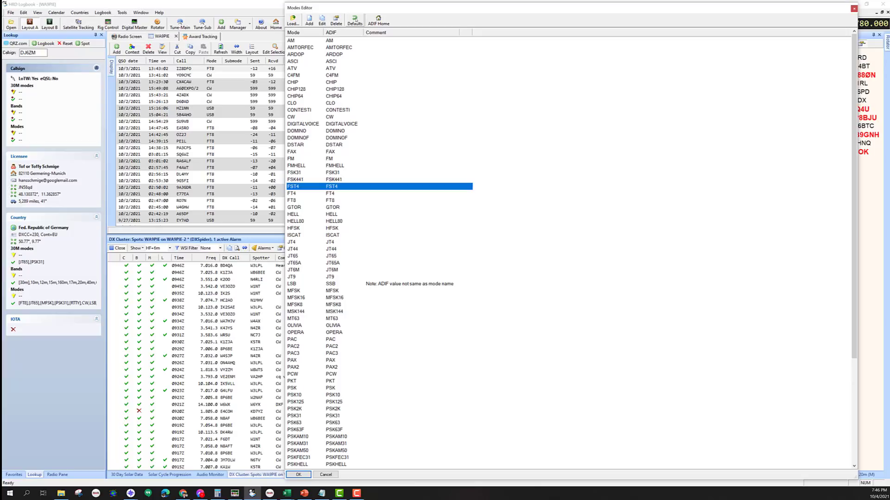
click(355, 21)
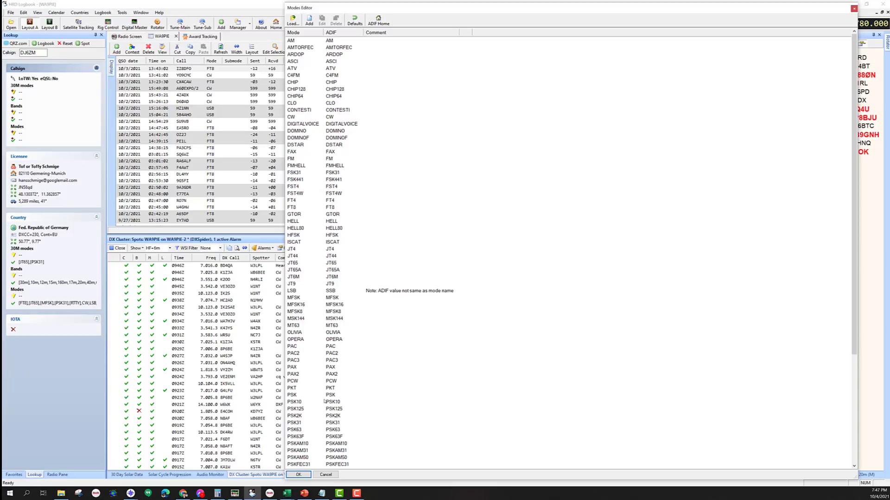
click(306, 473)
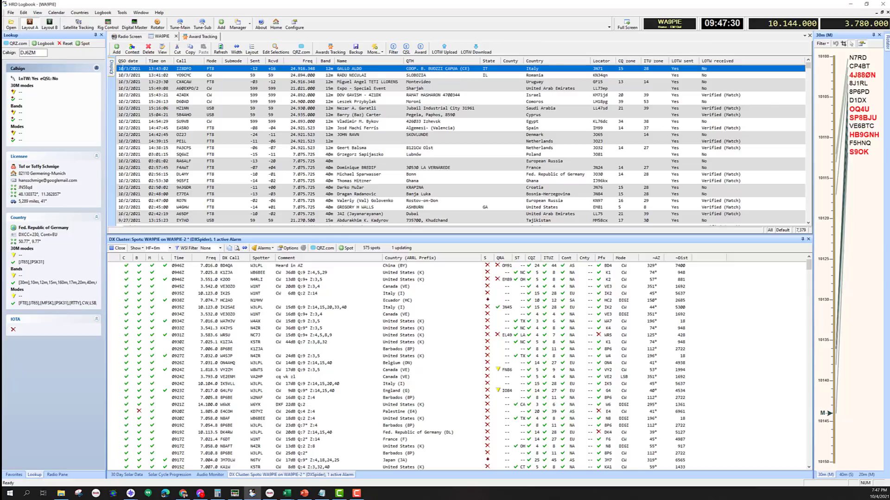
- Switch to the WSI Test database and examine the sent and received contest exchanges of the 9/30/2021 QSO
mouse_move(112, 67)
click(137, 125)
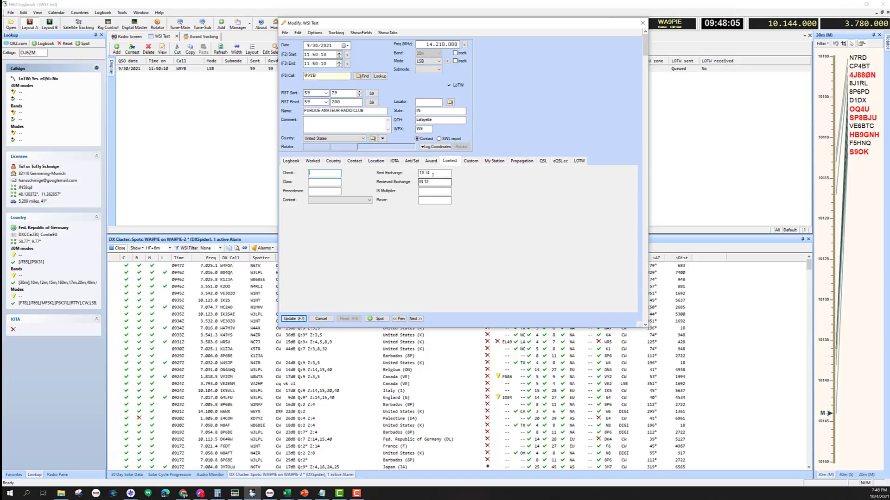
drag(436, 182, 412, 185)
click(455, 177)
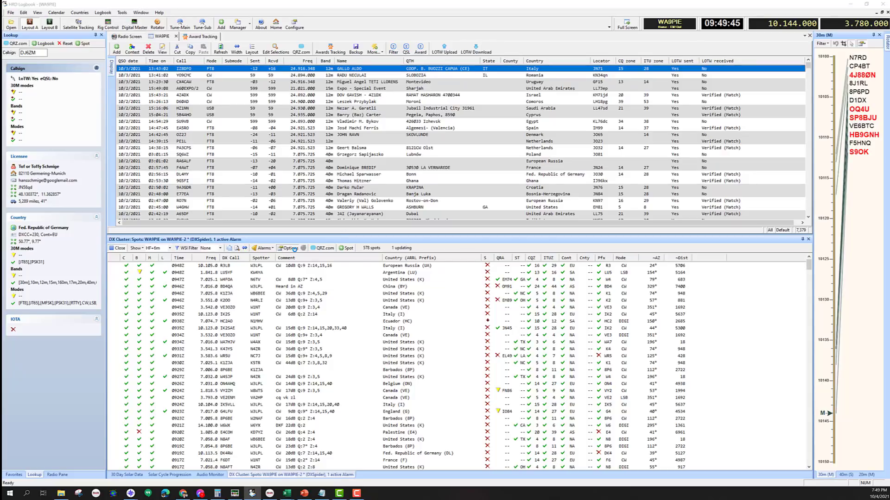
- Open the DX Cluster spot column layout options and view the description of the WSI:Prefix column
click(295, 249)
click(396, 150)
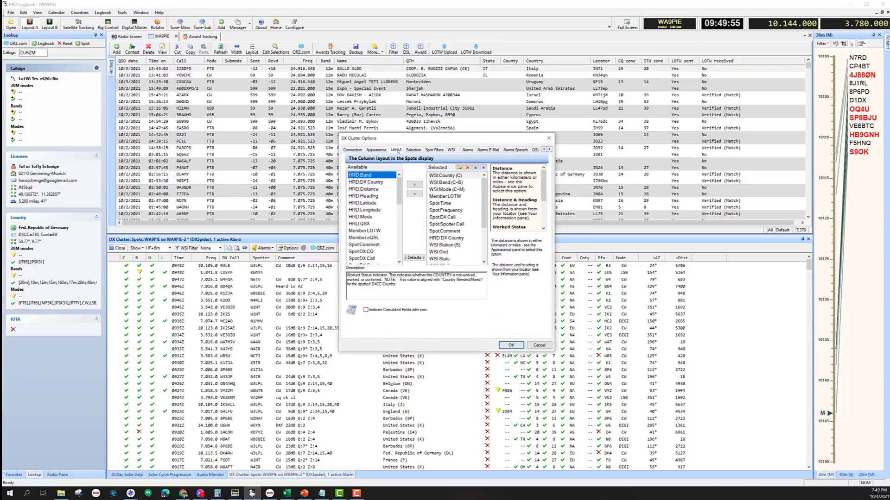
scroll(470, 219, down, 3)
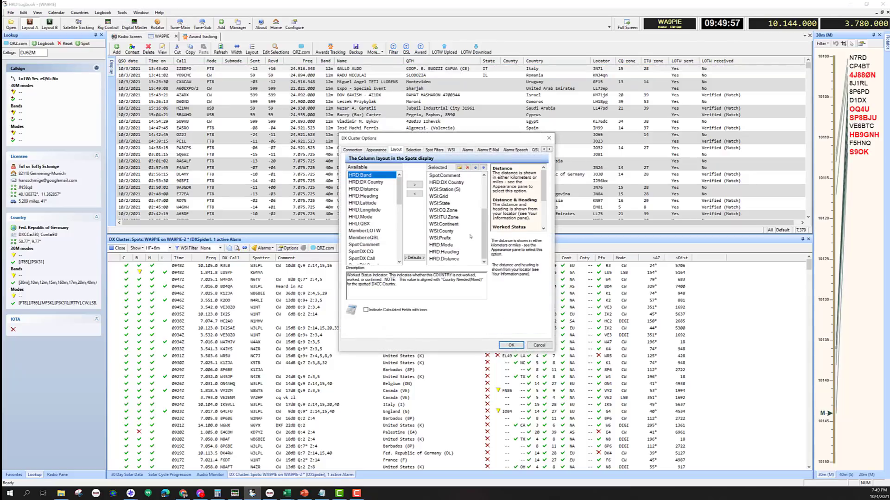
click(448, 239)
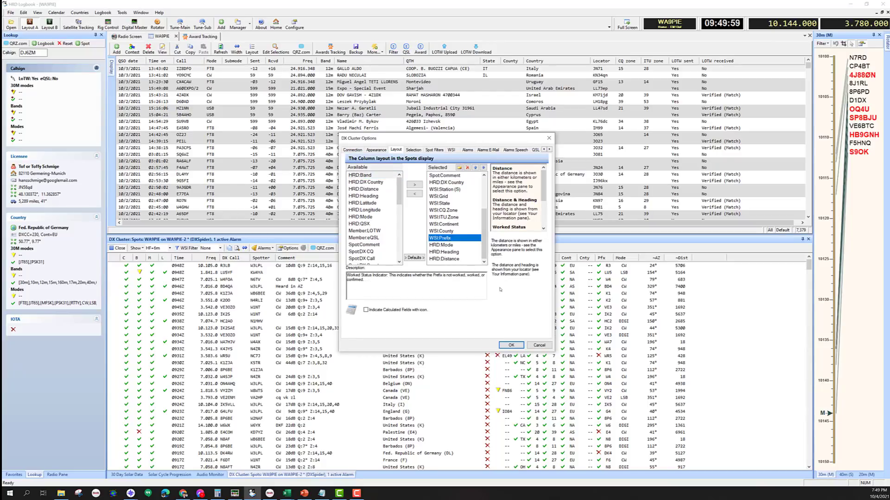
- Review the worked-status columns between WSI:Prefix and WSI:Grid in the selected spot columns, and close the DX Cluster options
key(Up)
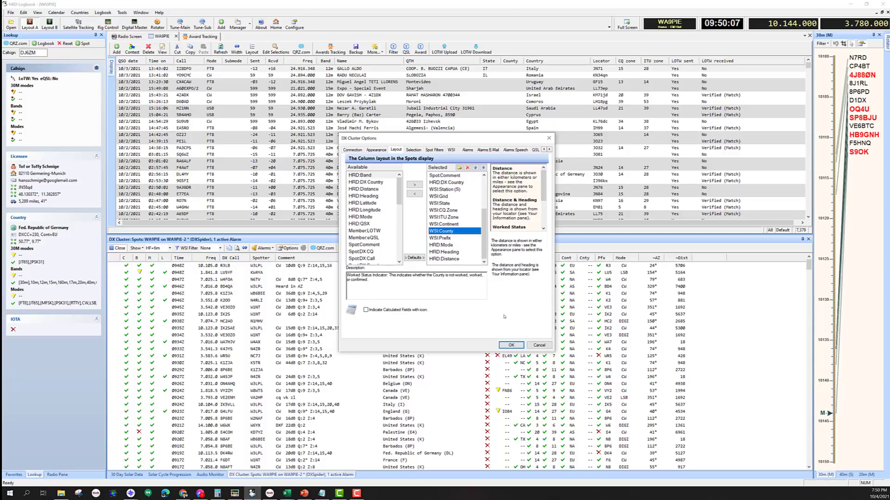
key(Up)
key(Up)
key(Up)
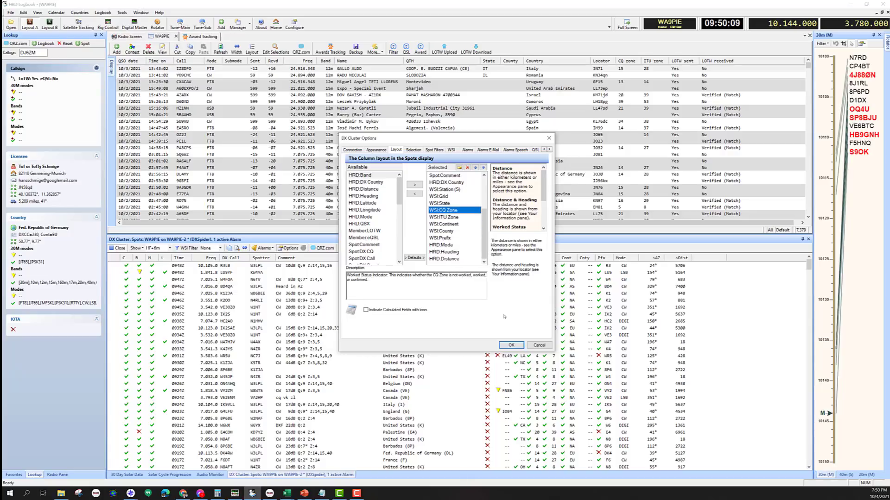
key(Up)
key(Up)
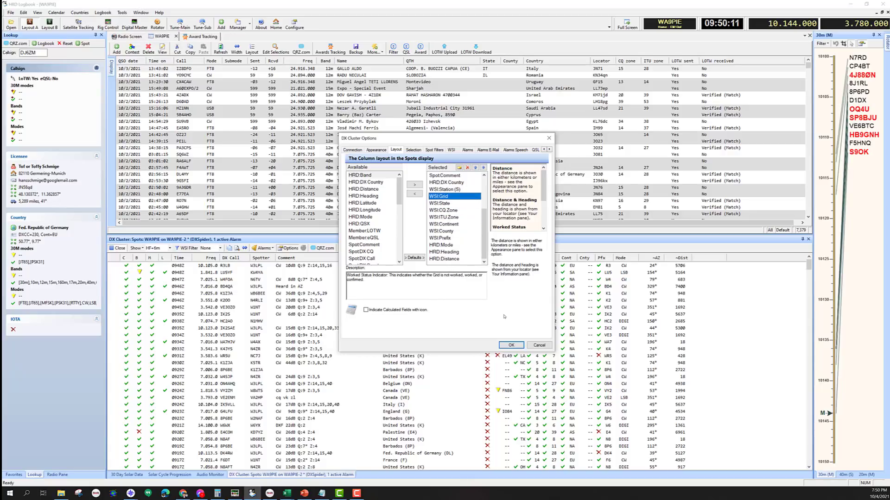
key(Down)
key(Down)
key(Down)
key(Down)
key(Down)
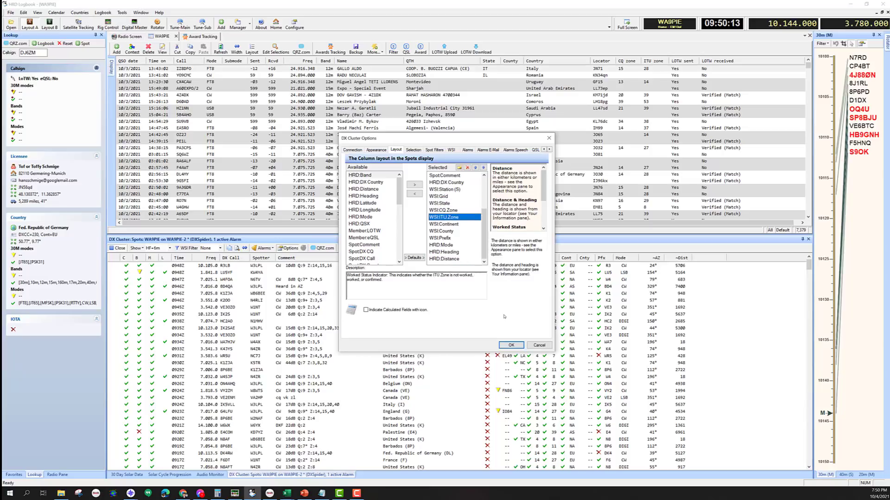
key(Down)
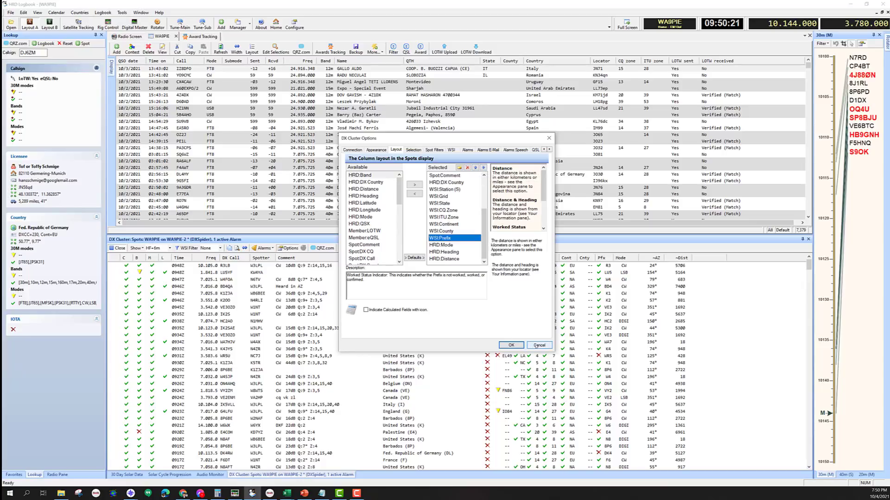
click(512, 345)
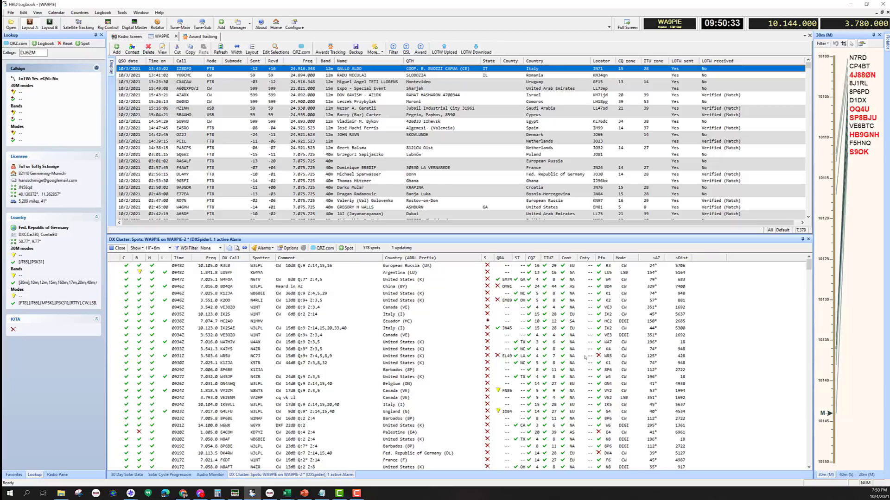
- Look up the 0931Z spot with grid EL49, and remove the callsign filter from the WA9PIE logbook
click(506, 357)
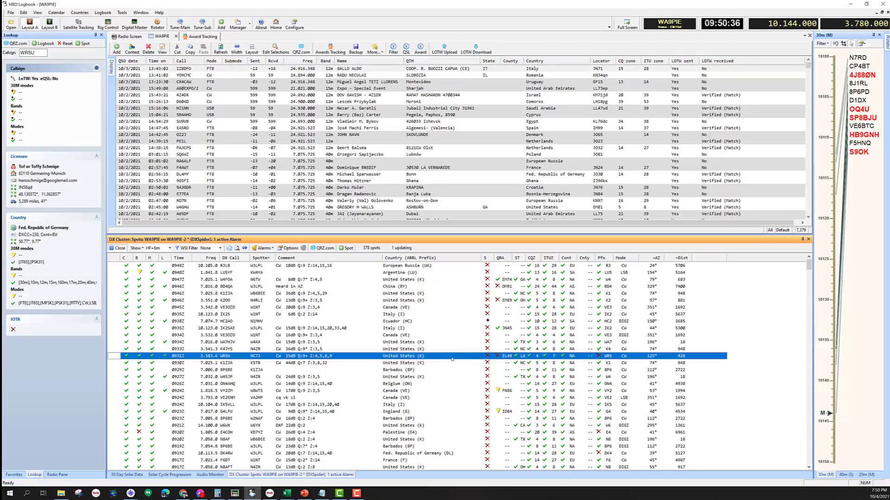
click(393, 48)
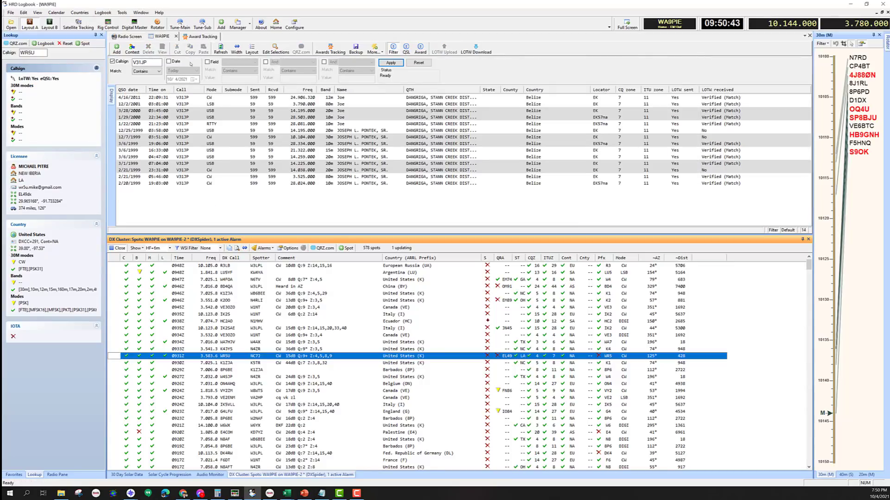
click(112, 61)
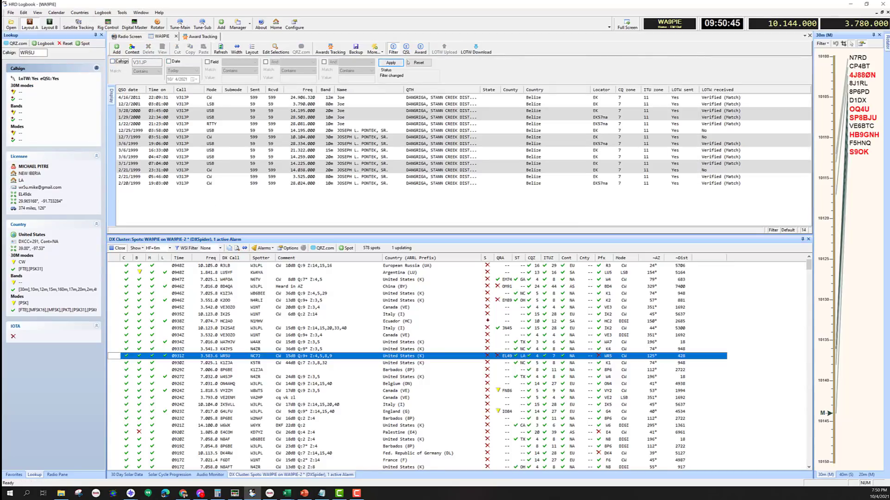
click(391, 62)
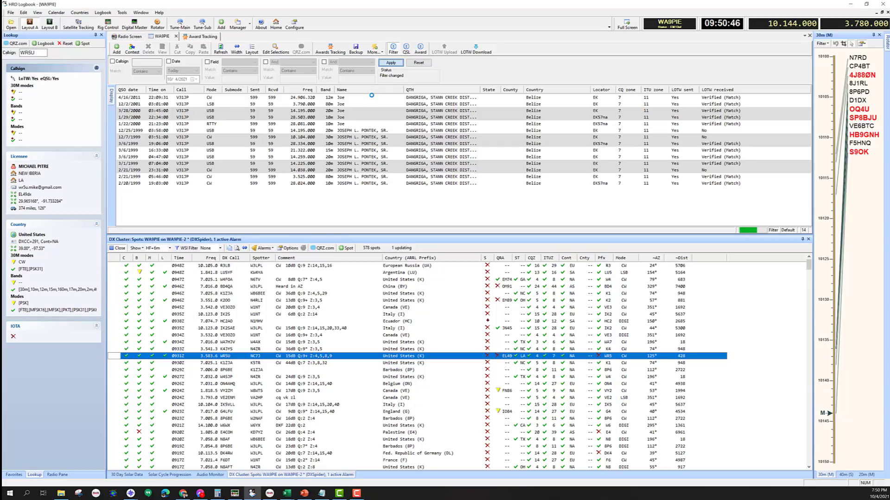
- Filter the WA9PIE logbook to QSOs whose Locator field starts with EL49
click(213, 62)
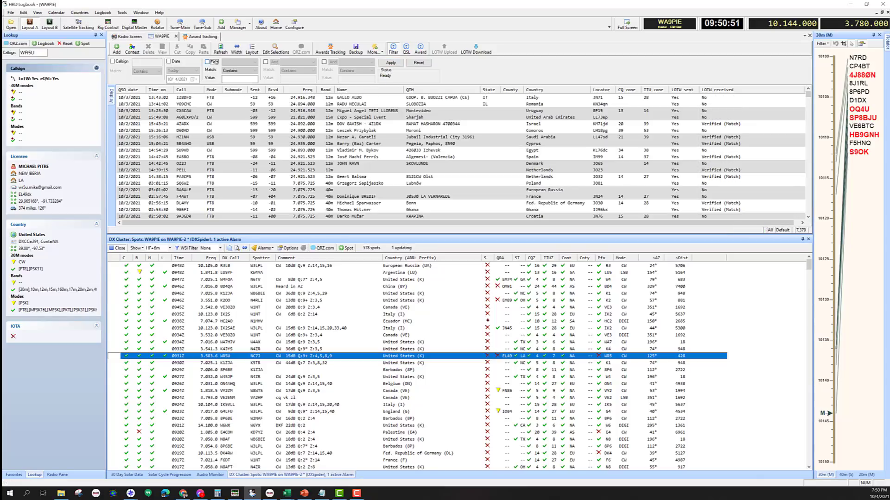
click(228, 63)
scroll(247, 134, down, 4)
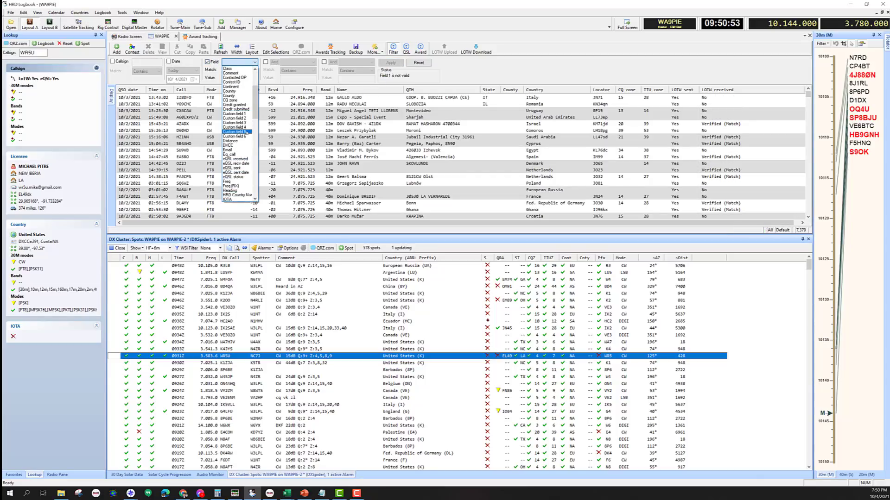
scroll(242, 158, down, 3)
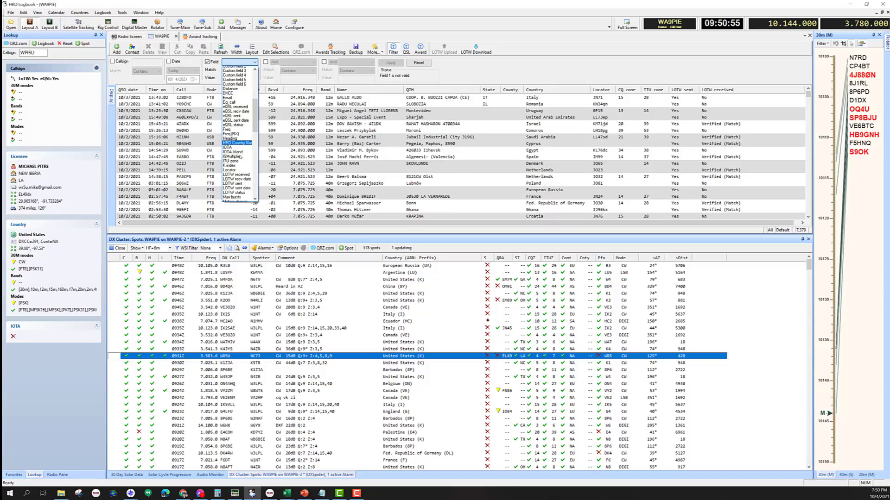
scroll(241, 156, down, 3)
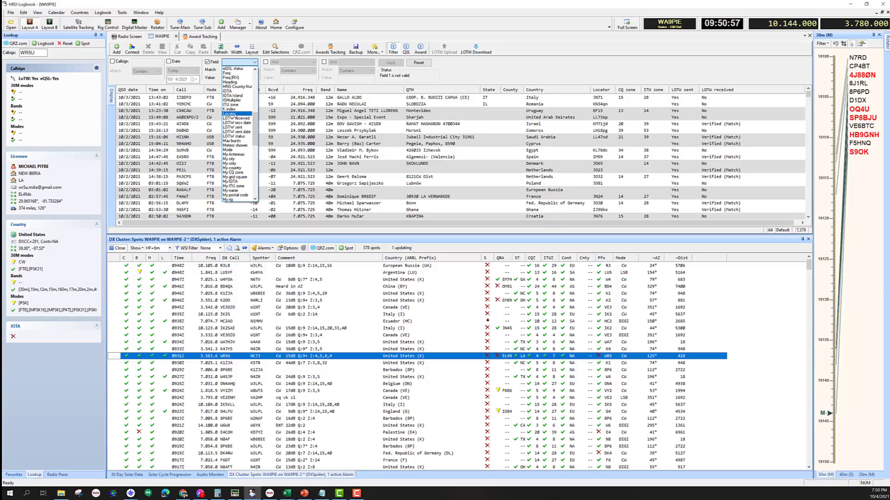
click(230, 114)
click(239, 70)
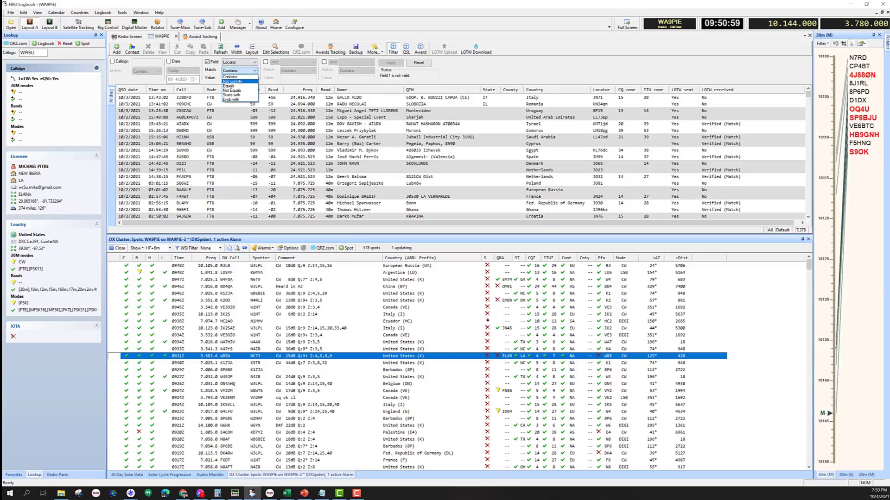
click(232, 95)
click(238, 78)
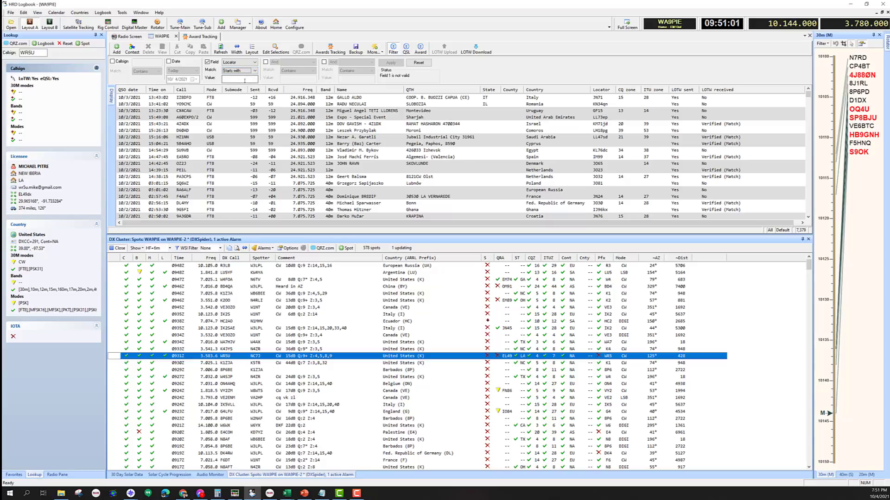
text(EL49)
click(390, 63)
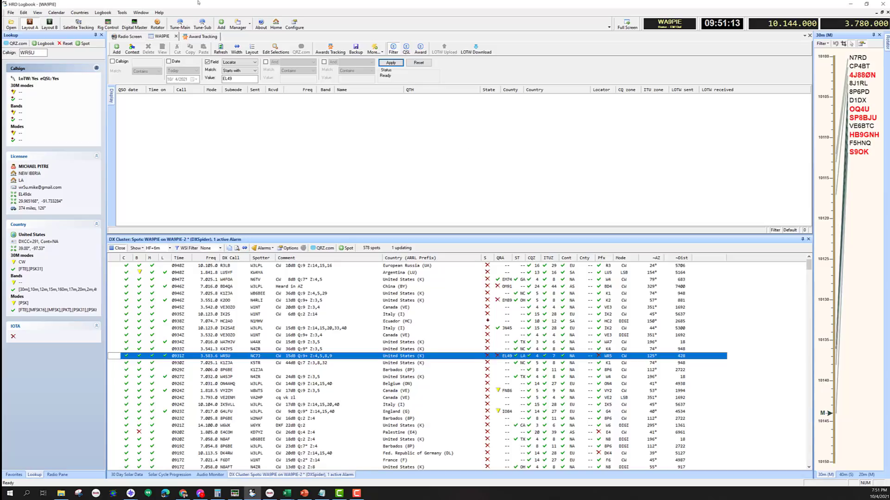
- Change the Locator filter value to FN86 and apply it to the logbook
double_click(227, 79)
text(FN86)
click(390, 62)
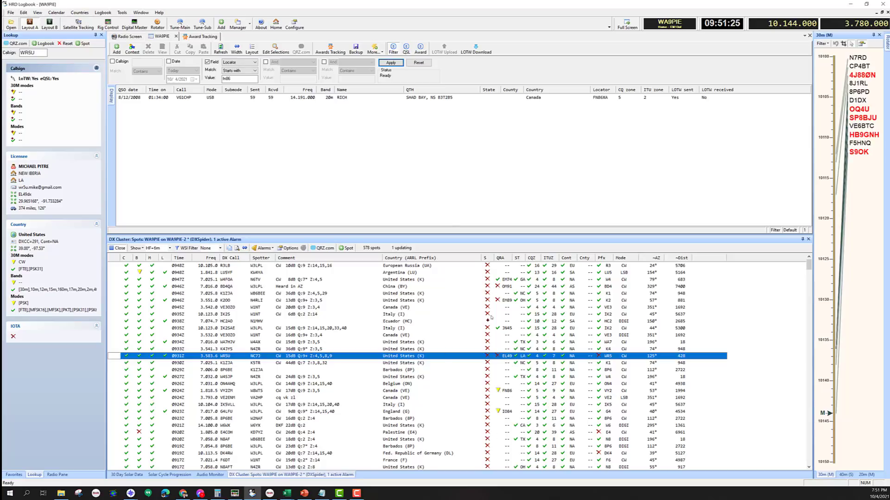
- Examine the QSL, eQSL.cc and LOTW sent and received statuses of the 8/12/2008 QSO, and close the record
click(455, 100)
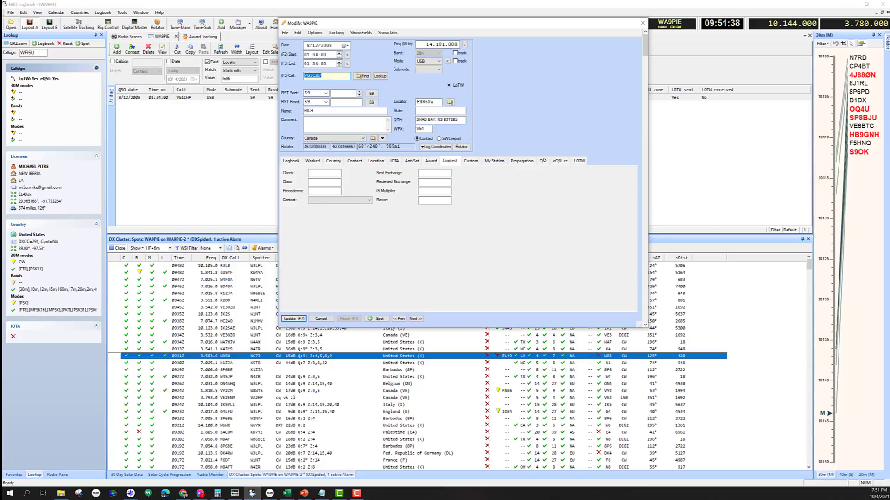
click(543, 161)
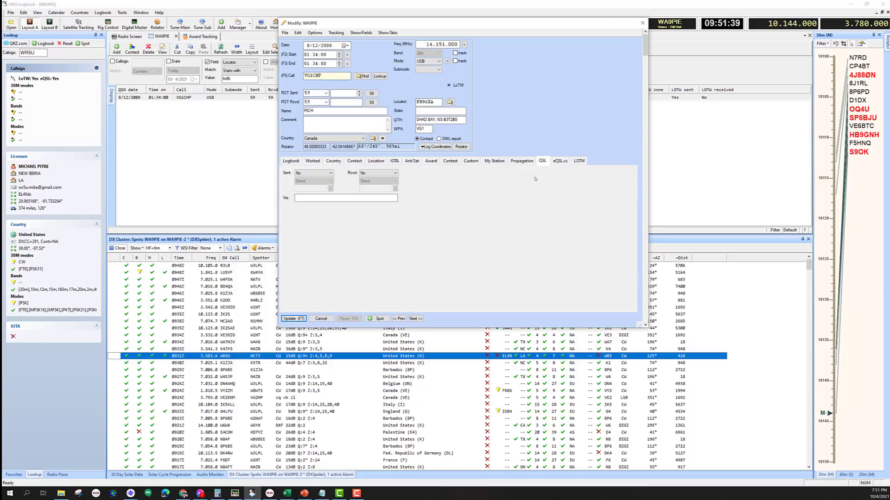
click(565, 161)
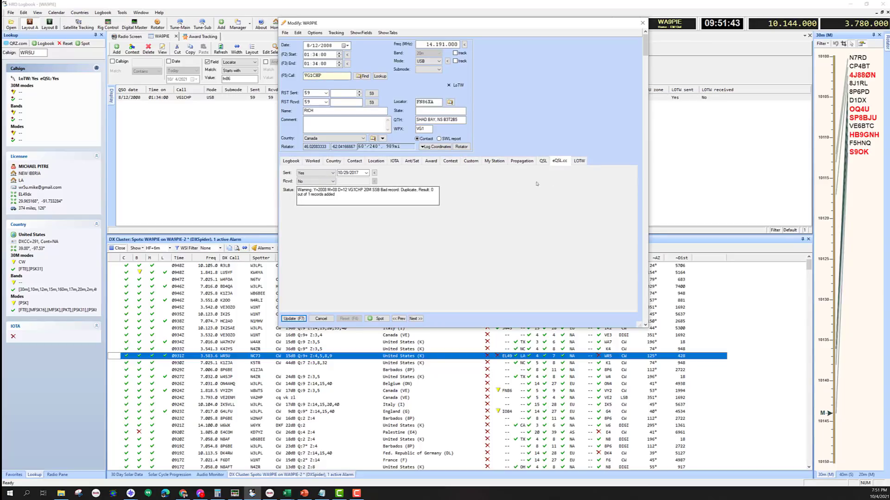
click(580, 161)
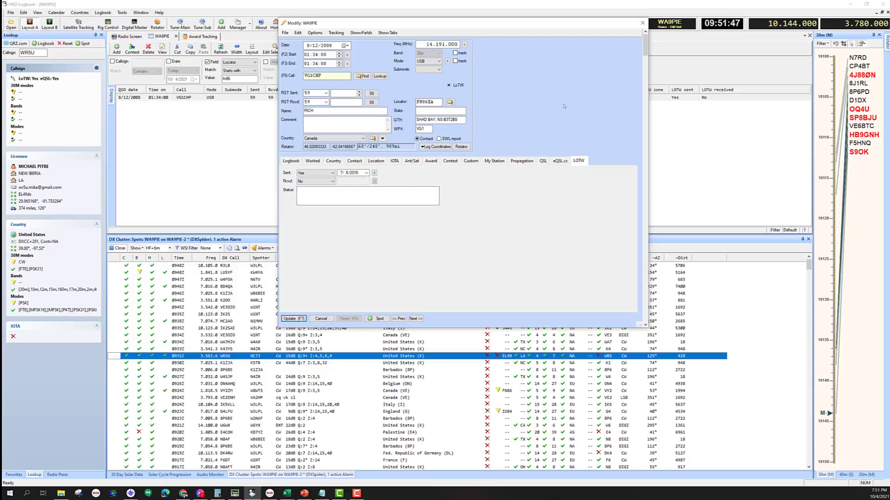
click(642, 23)
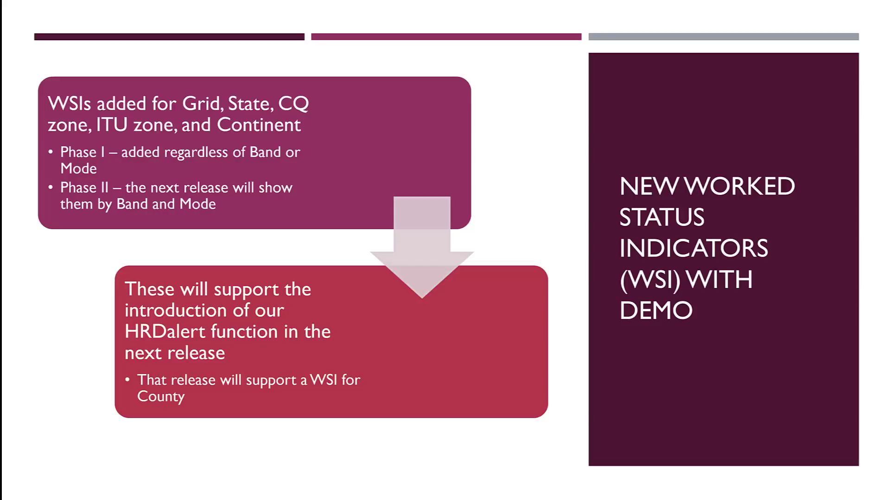
key(Right)
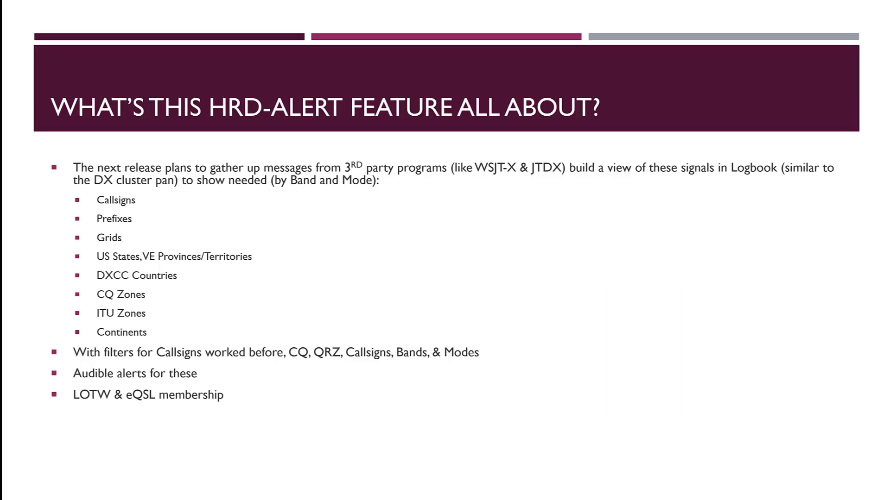